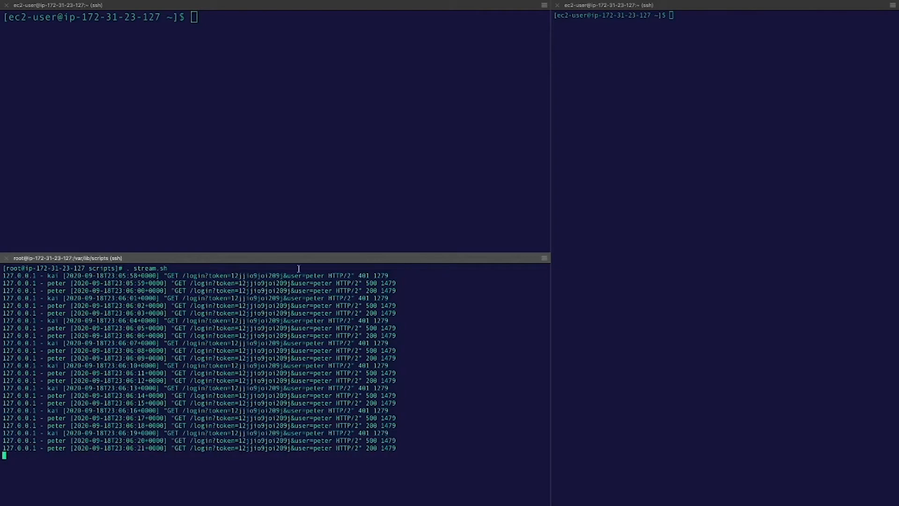
# Step: Open /etc/scalyr-agent-2/agent.json in vim with sudo in the upper terminal pane
pyautogui.moveTo(290, 283); pyautogui.dragTo(240, 281)
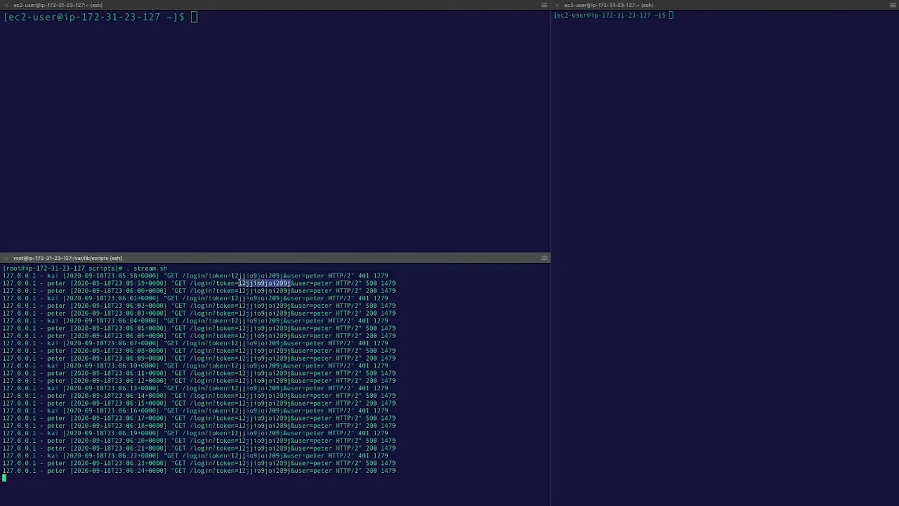
pyautogui.click(259, 196)
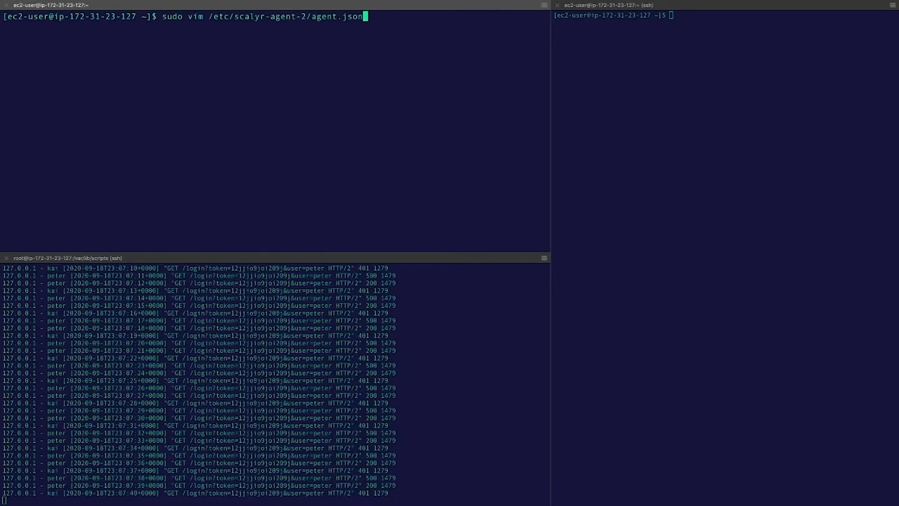
pyautogui.press('Return')
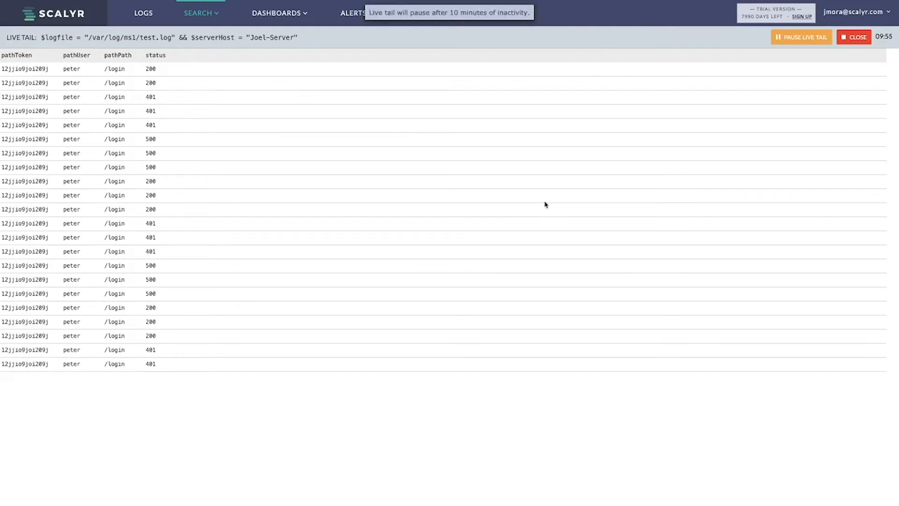
# Step: Glance at the Scalyr live tail of parsed logs, then return to agent.json in vim
pyautogui.hotkey('ctrl', 'Right')
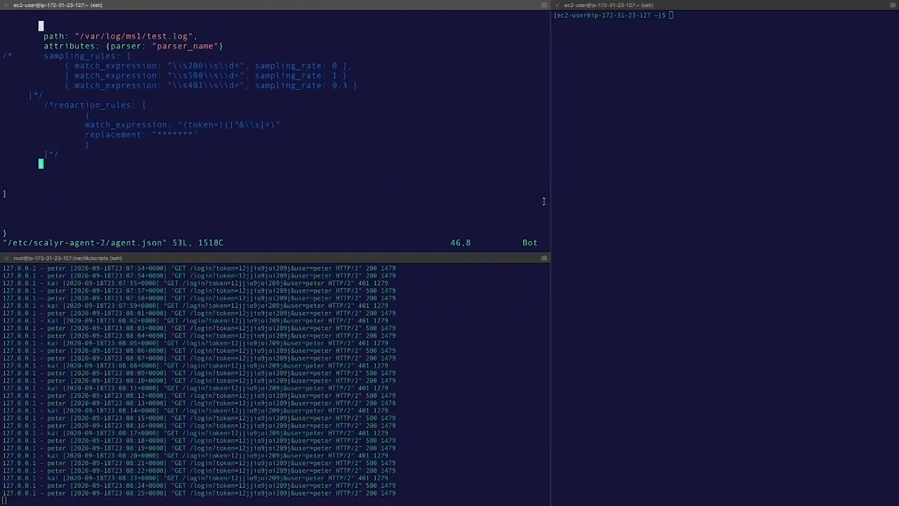
pyautogui.hotkey('ctrl', 'Left')
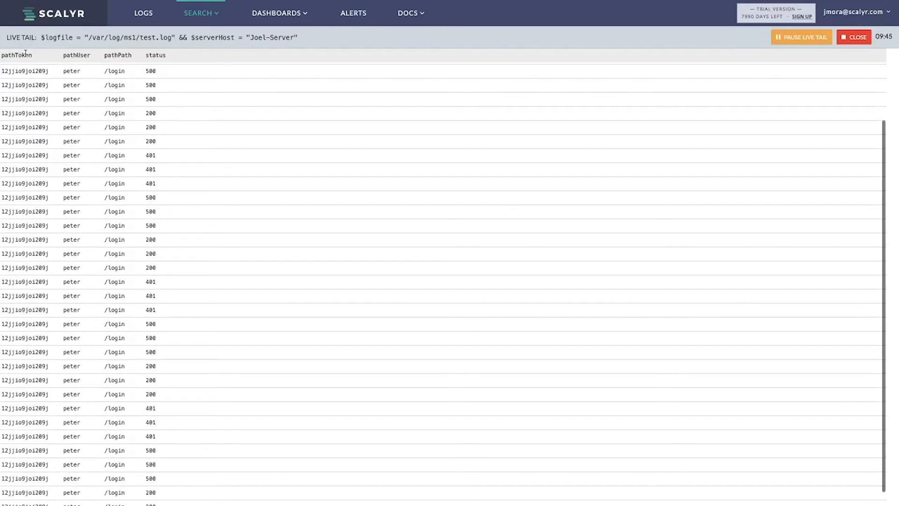
pyautogui.press('super+Tab')
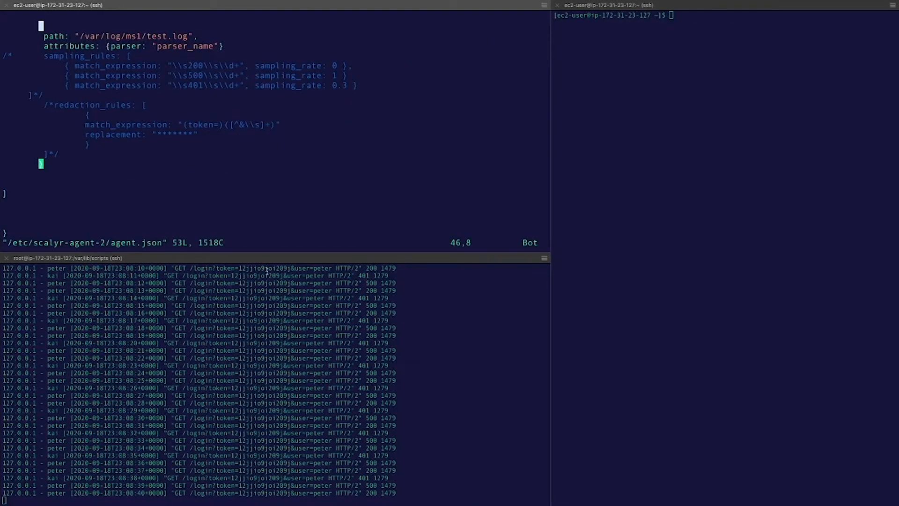
pyautogui.press('Up')
pyautogui.press('Up')
pyautogui.press('Up')
pyautogui.press('Up')
pyautogui.press('Up')
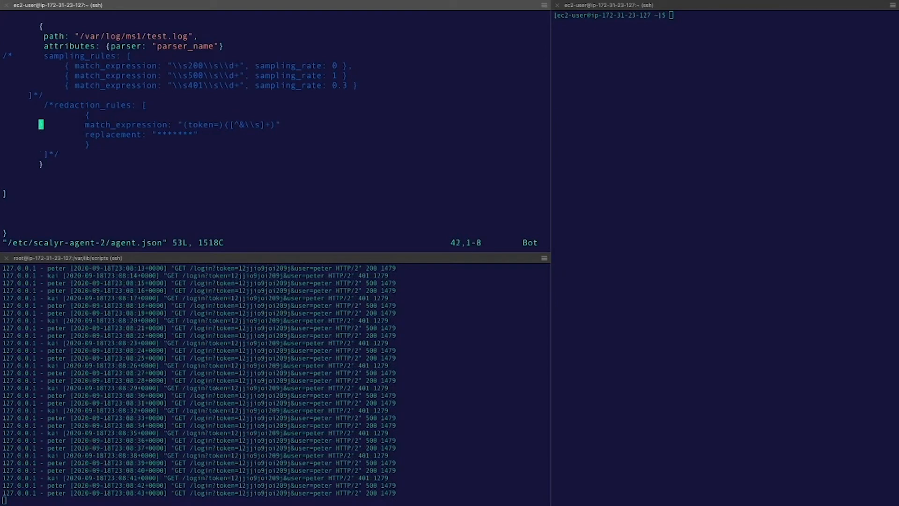
# Step: Delete the /* and */ comment markers around the redaction_rules block in agent.json
pyautogui.press('Up')
pyautogui.press('Right')
pyautogui.press('Right')
pyautogui.press('Right')
pyautogui.press('i')
pyautogui.press('BackSpace')
pyautogui.press('BackSpace')
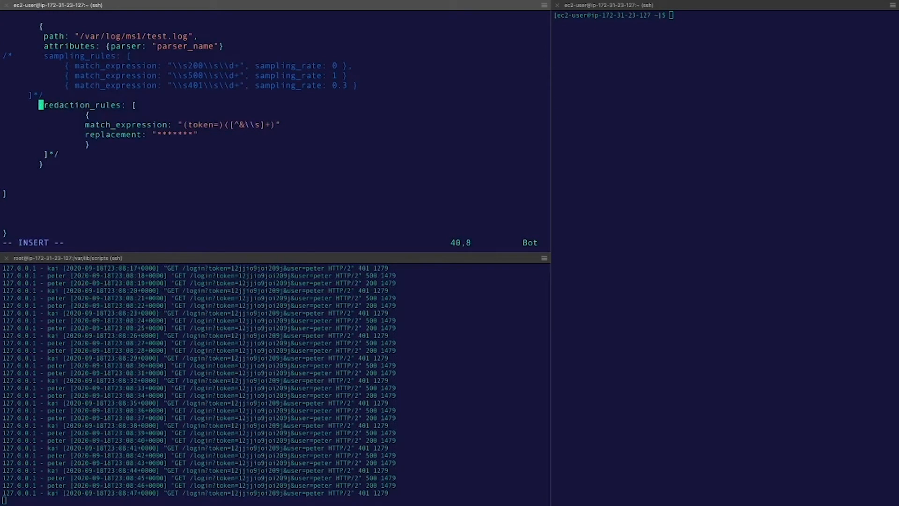
pyautogui.press('Down')
pyautogui.press('Down')
pyautogui.press('Down')
pyautogui.press('Down')
pyautogui.press('Down')
pyautogui.press('Right')
pyautogui.press('Right')
pyautogui.press('Right')
pyautogui.press('Right')
pyautogui.press('BackSpace')
pyautogui.press('BackSpace')
pyautogui.press('Left')
# Step: Review the redaction rule's match_expression "(token=)([^&\\s]+)" and its token= capture group
pyautogui.press('Up')
pyautogui.press('Up')
pyautogui.press('Up')
pyautogui.press('Up')
pyautogui.press('Up')
pyautogui.press('Up')
pyautogui.press('Up')
pyautogui.press('Up')
pyautogui.press('Up')
pyautogui.press('Up')
pyautogui.press('Up')
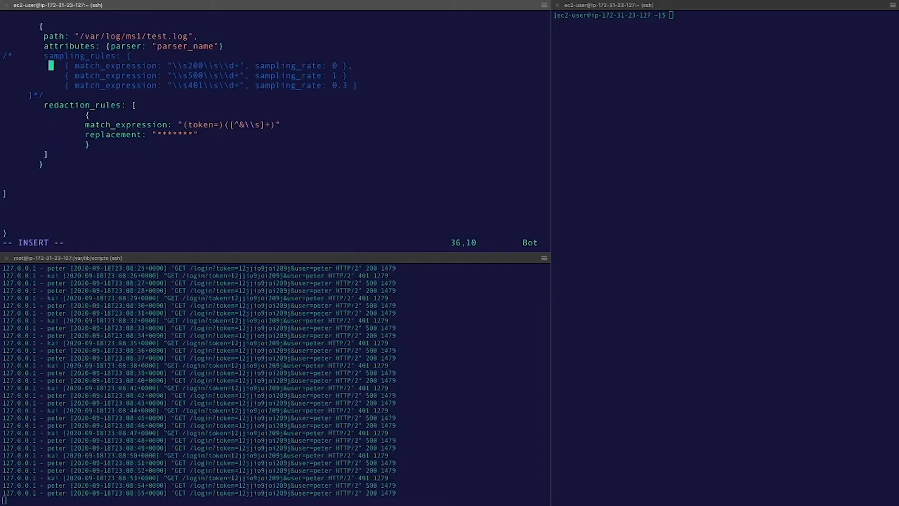
pyautogui.press('Down')
pyautogui.press('Down')
pyautogui.press('Down')
pyautogui.press('Up')
pyautogui.press('Up')
pyautogui.press('Up')
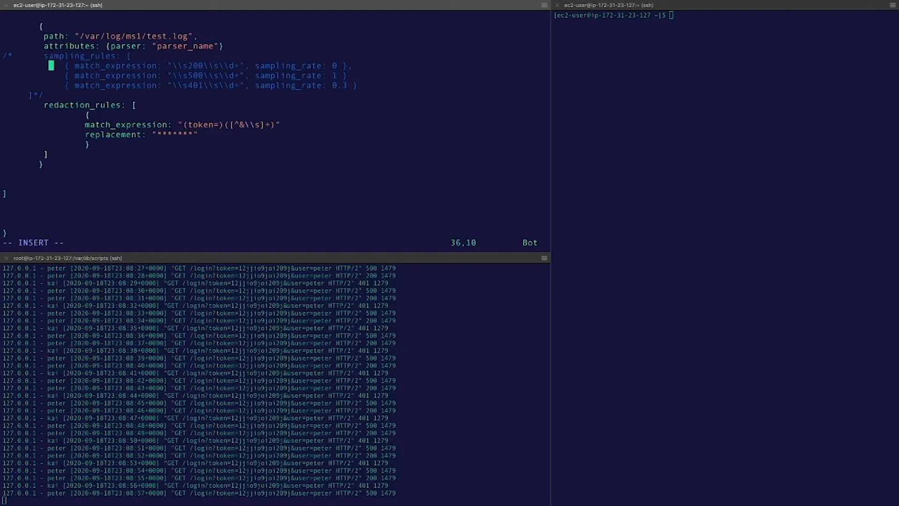
pyautogui.press('Down')
pyautogui.press('Down')
pyautogui.press('Down')
pyautogui.press('Down')
pyautogui.press('Down')
pyautogui.press('Down')
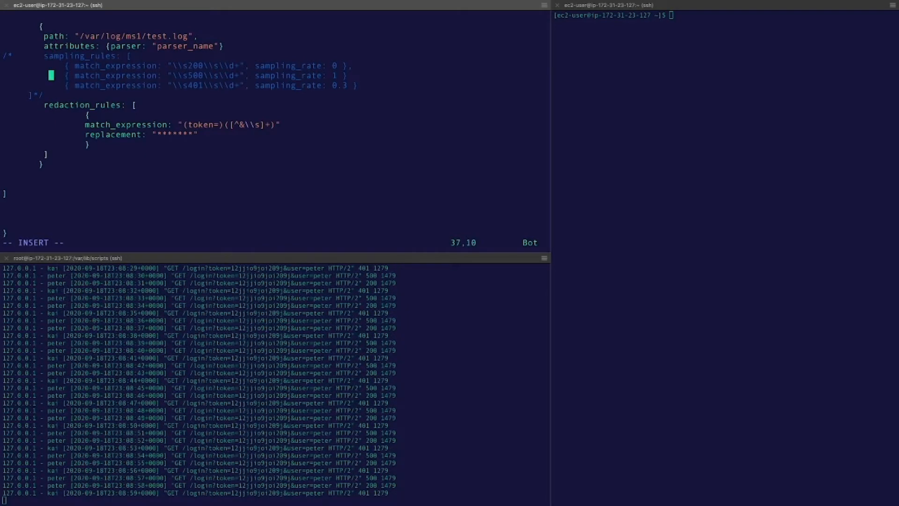
pyautogui.press('Down')
pyautogui.press('Up')
pyautogui.press('Down')
pyautogui.press('Down')
pyautogui.press('Right')
pyautogui.press('Up')
pyautogui.press('Down')
pyautogui.press('Down')
pyautogui.press('Down')
pyautogui.press('Down')
pyautogui.press('Up')
pyautogui.press('Up')
pyautogui.press('Up')
pyautogui.press('Up')
pyautogui.press('Down')
pyautogui.press('Down')
pyautogui.press('Up')
pyautogui.press('Up')
pyautogui.press('Down')
pyautogui.press('Right')
pyautogui.press('Right')
pyautogui.press('Right')
pyautogui.press('Right')
pyautogui.press('Right')
pyautogui.press('Right')
pyautogui.press('Right')
pyautogui.press('Right')
pyautogui.press('Right')
pyautogui.press('Right')
pyautogui.press('Right')
pyautogui.press('Right')
pyautogui.press('Right')
pyautogui.press('Right')
pyautogui.press('Right')
pyautogui.press('Right')
pyautogui.press('Right')
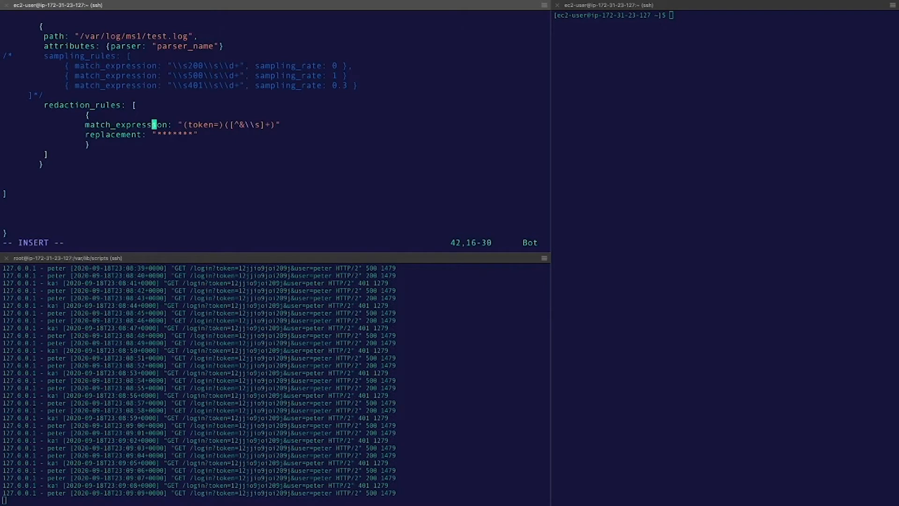
pyautogui.press('Right')
pyautogui.press('Right')
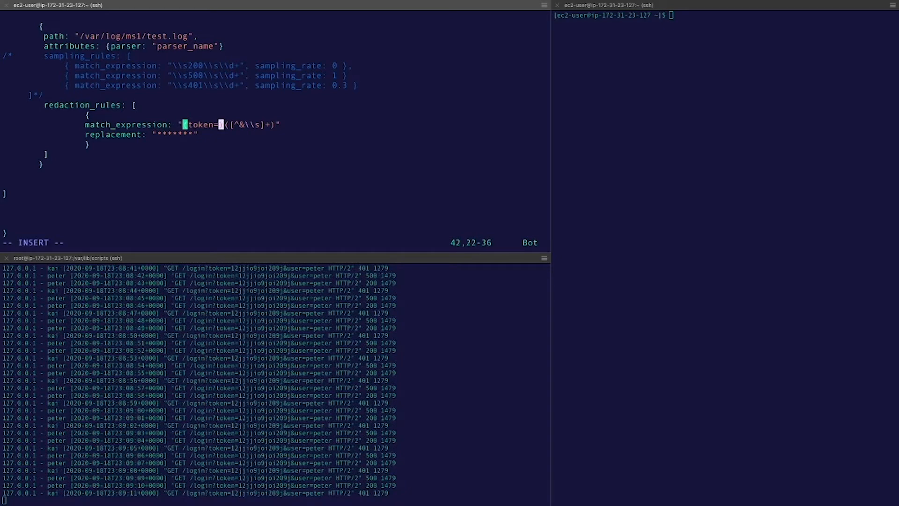
pyautogui.press('Right')
pyautogui.press('Right')
pyautogui.press('Right')
pyautogui.press('Right')
pyautogui.press('Right')
pyautogui.press('Right')
pyautogui.press('Right')
pyautogui.press('Right')
pyautogui.press('Right')
pyautogui.press('Right')
pyautogui.press('Right')
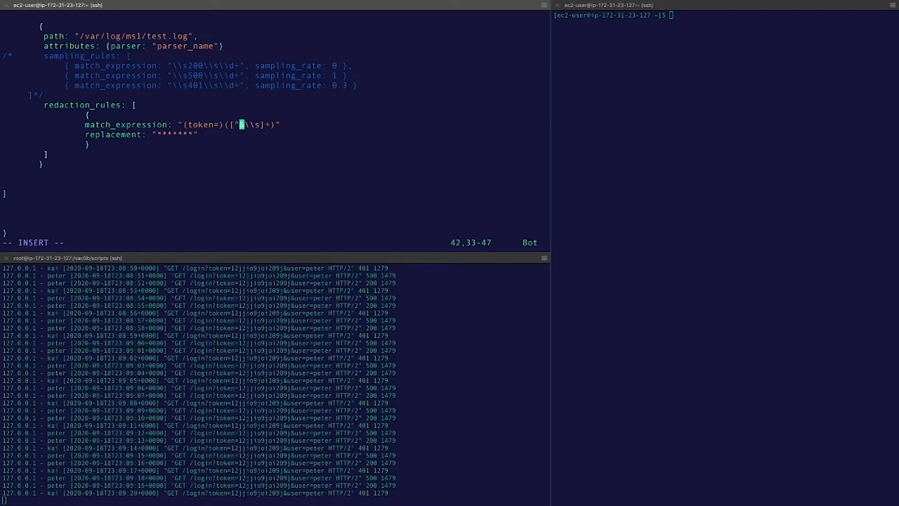
# Step: Check the "*******" replacement value against the capture groups, then save agent.json with :w
pyautogui.press('Down')
pyautogui.press('Left')
pyautogui.press('Left')
pyautogui.press('Left')
pyautogui.press('Left')
pyautogui.press('Left')
pyautogui.press('Left')
pyautogui.press('Left')
pyautogui.press('Left')
pyautogui.press('Left')
pyautogui.press('Left')
pyautogui.press('Left')
pyautogui.press('Left')
pyautogui.press('Left')
pyautogui.press('Left')
pyautogui.press('Left')
pyautogui.press('Left')
pyautogui.press('Down')
pyautogui.press('Left')
pyautogui.press('Up')
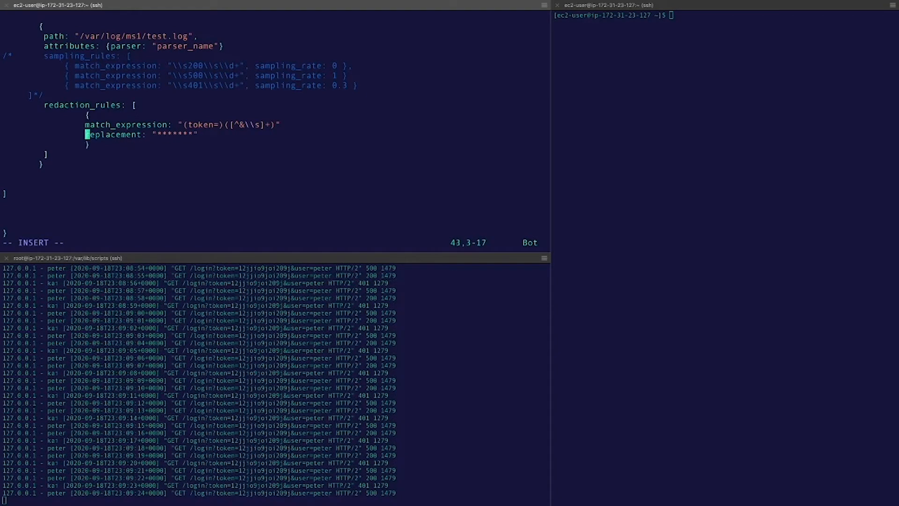
pyautogui.press('Right')
pyautogui.press('Right')
pyautogui.press('Right')
pyautogui.press('Right')
pyautogui.press('Right')
pyautogui.press('Right')
pyautogui.press('Right')
pyautogui.press('Right')
pyautogui.press('Right')
pyautogui.press('Right')
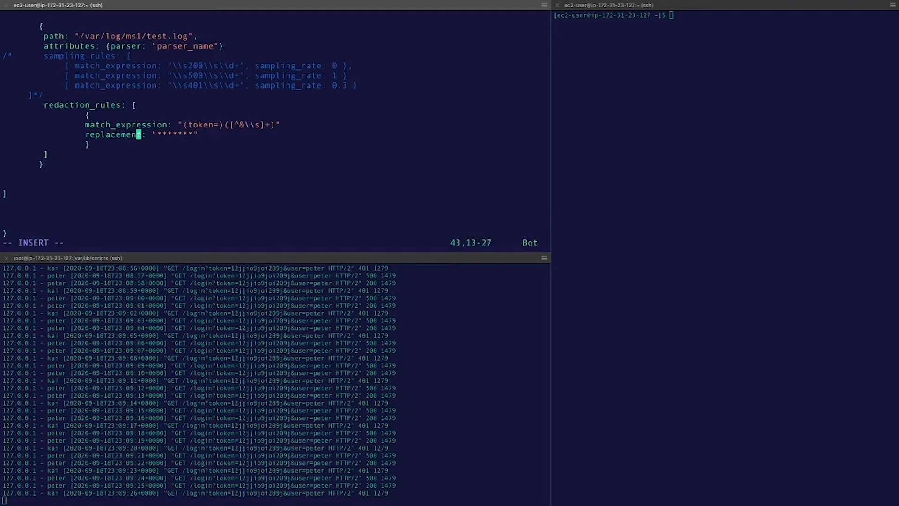
pyautogui.press('Up')
pyautogui.press('Right')
pyautogui.press('Right')
pyautogui.press('Right')
pyautogui.press('Right')
pyautogui.press('Right')
pyautogui.press('Right')
pyautogui.press('Right')
pyautogui.press('Right')
pyautogui.press('Right')
pyautogui.press('Right')
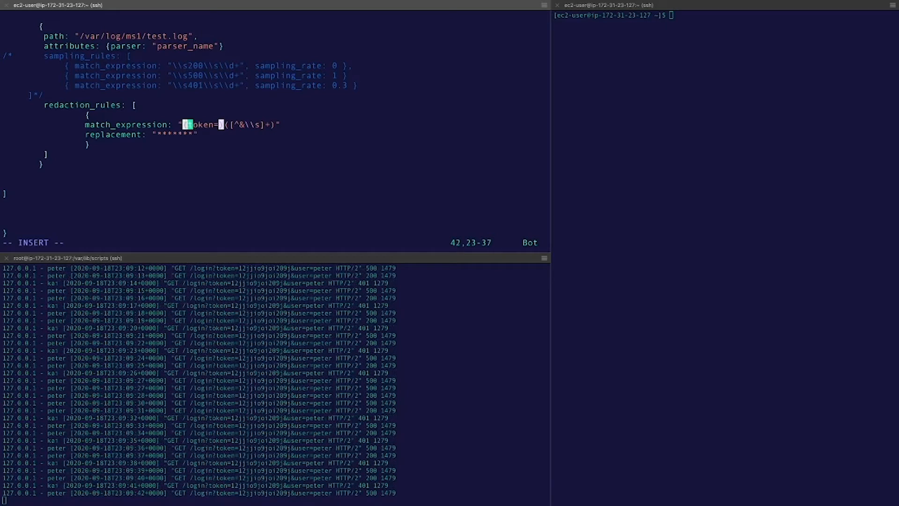
pyautogui.press('Down')
pyautogui.press('Left')
pyautogui.press('Left')
pyautogui.press('Left')
pyautogui.press('Left')
pyautogui.press('Left')
pyautogui.press('Left')
pyautogui.press('Left')
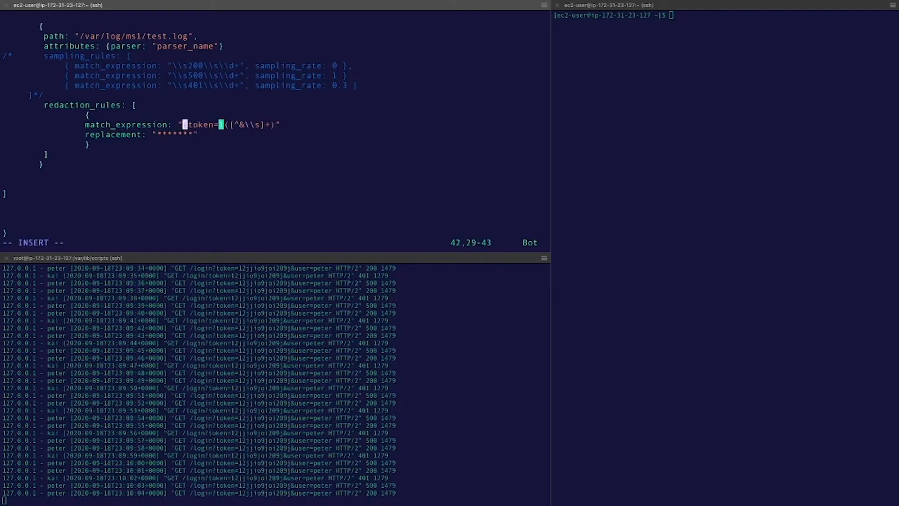
pyautogui.press('Left')
pyautogui.press('Left')
pyautogui.press('Left')
pyautogui.press('Left')
pyautogui.press('Left')
pyautogui.press('Left')
pyautogui.press('Left')
pyautogui.press('Right')
pyautogui.press('Right')
pyautogui.press('Right')
pyautogui.press('Right')
pyautogui.press('Right')
pyautogui.press('Right')
pyautogui.press('Right')
pyautogui.press('Right')
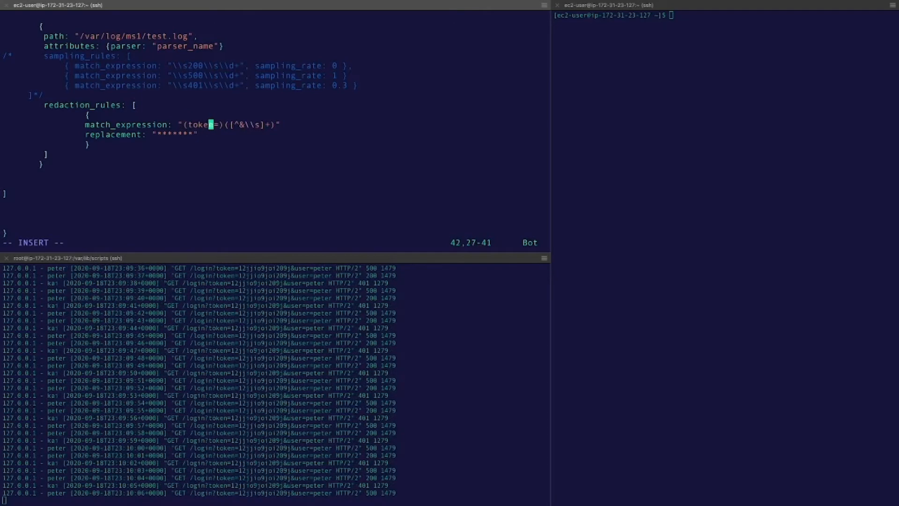
pyautogui.press('Left')
pyautogui.press('Right')
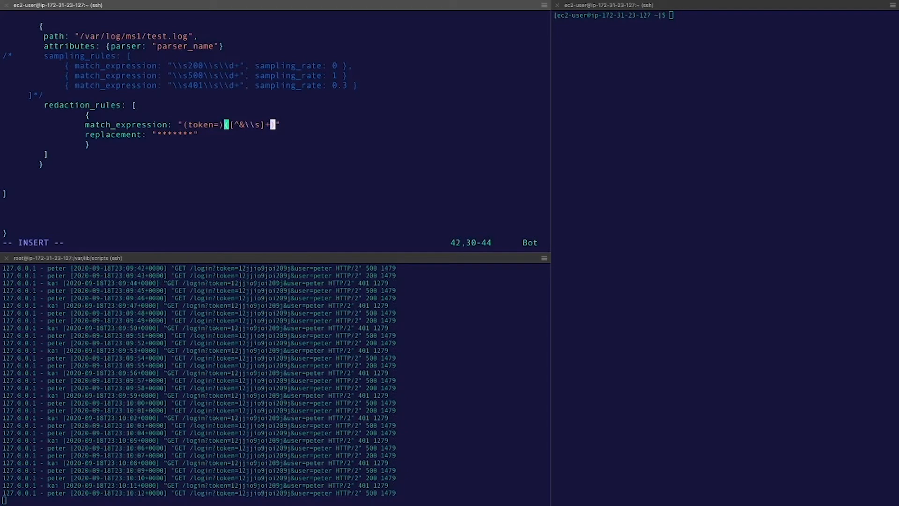
pyautogui.press('Left')
pyautogui.press('Left')
pyautogui.press('Left')
pyautogui.press('Right')
pyautogui.press('Right')
pyautogui.press('Right')
pyautogui.press('Right')
pyautogui.press('Right')
pyautogui.press('Right')
pyautogui.press('Right')
pyautogui.press('Right')
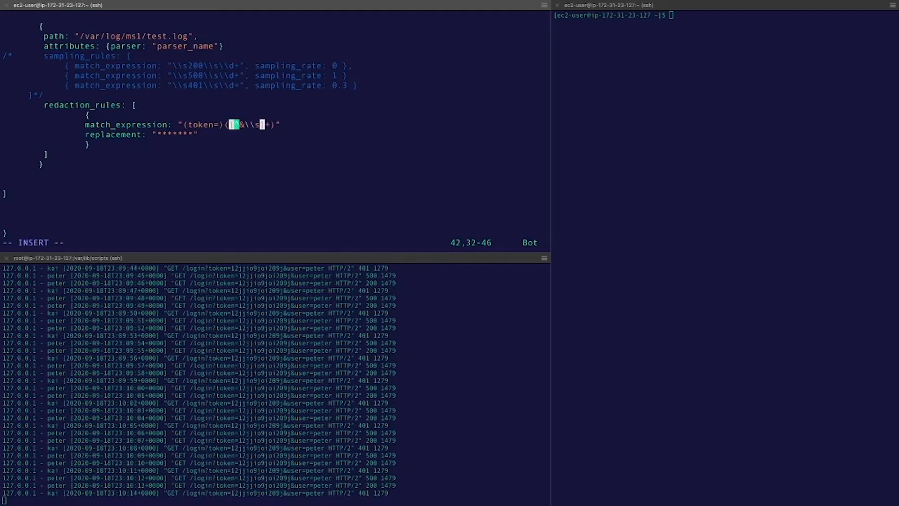
pyautogui.press('Right')
pyautogui.press('Down')
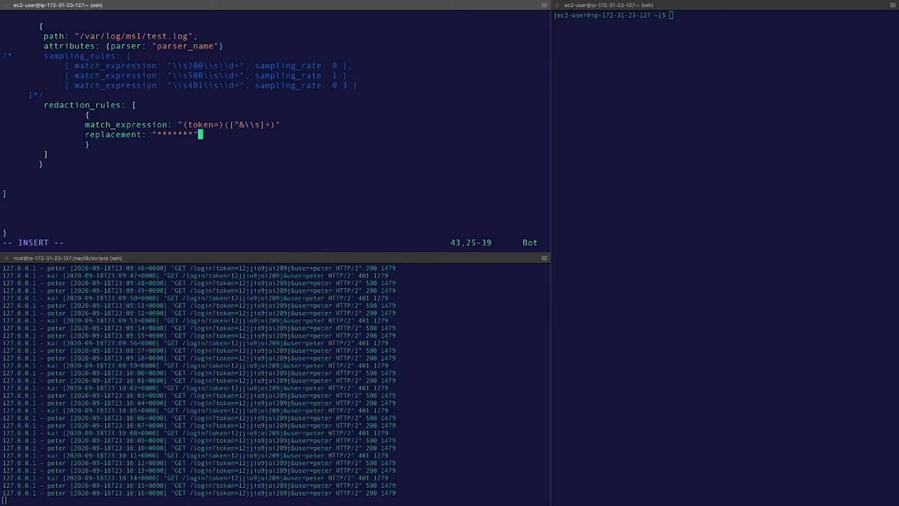
pyautogui.press('Left')
pyautogui.press('Up')
pyautogui.press('Down')
pyautogui.press('Left')
pyautogui.press('Left')
pyautogui.press('Left')
pyautogui.press('Left')
pyautogui.press('Left')
pyautogui.press('Left')
pyautogui.press('Left')
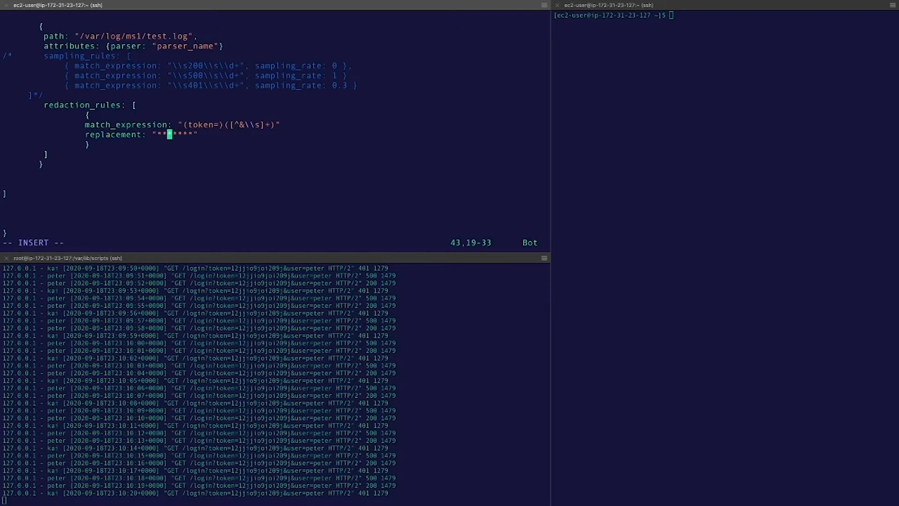
pyautogui.press('Escape')
pyautogui.write(':w!')
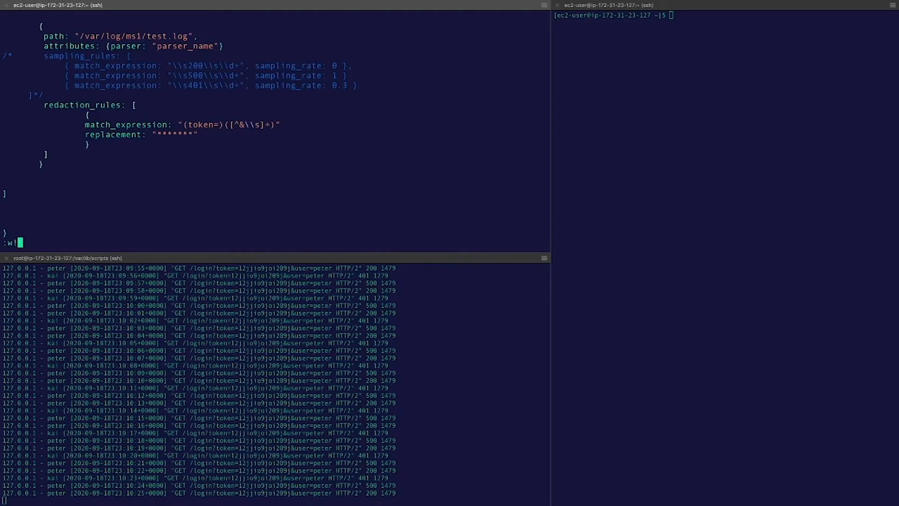
pyautogui.press('Return')
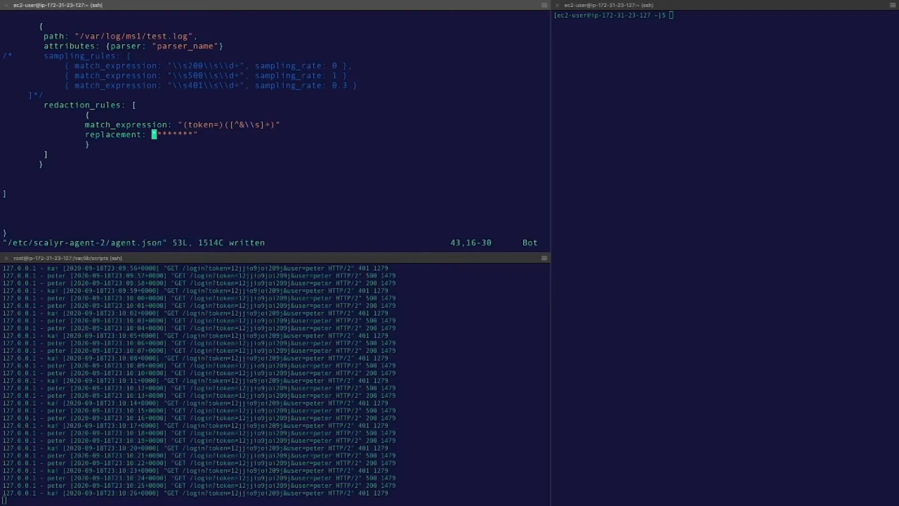
pyautogui.click(690, 101)
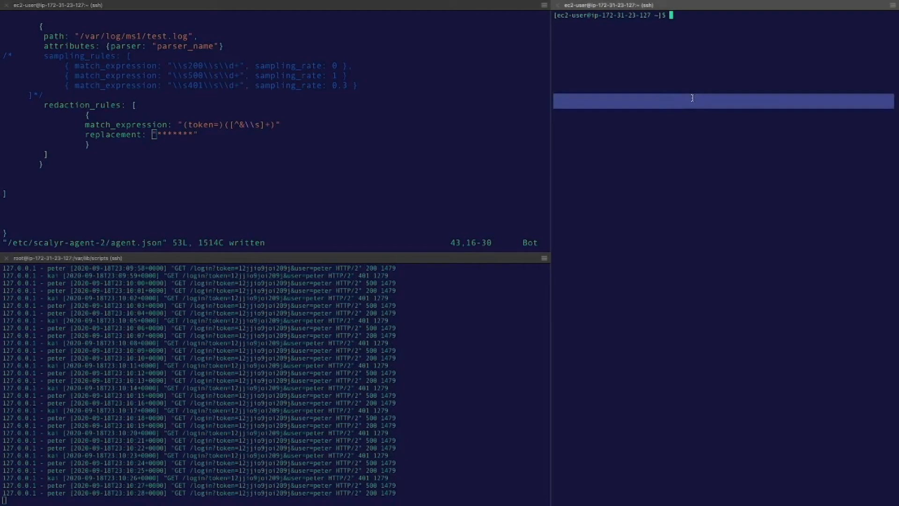
pyautogui.write('watch sudo scalyr-agent-2 status -v')
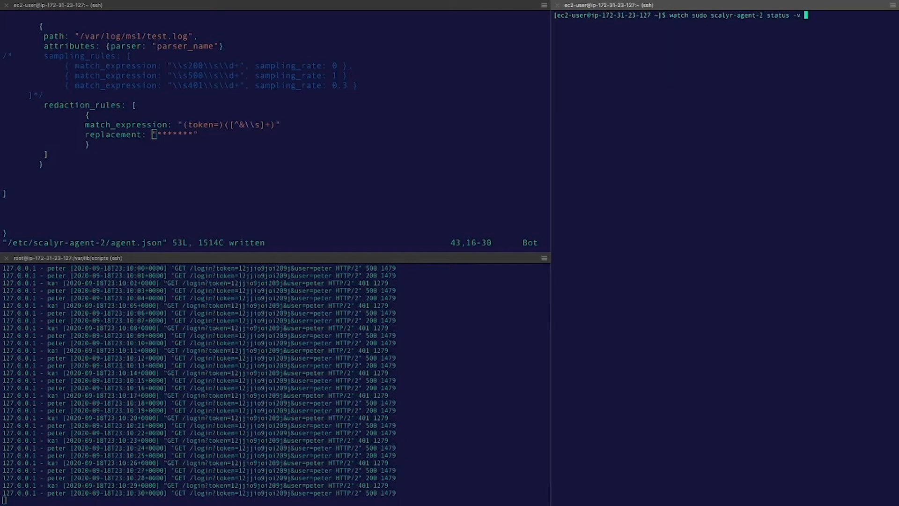
pyautogui.press('Return')
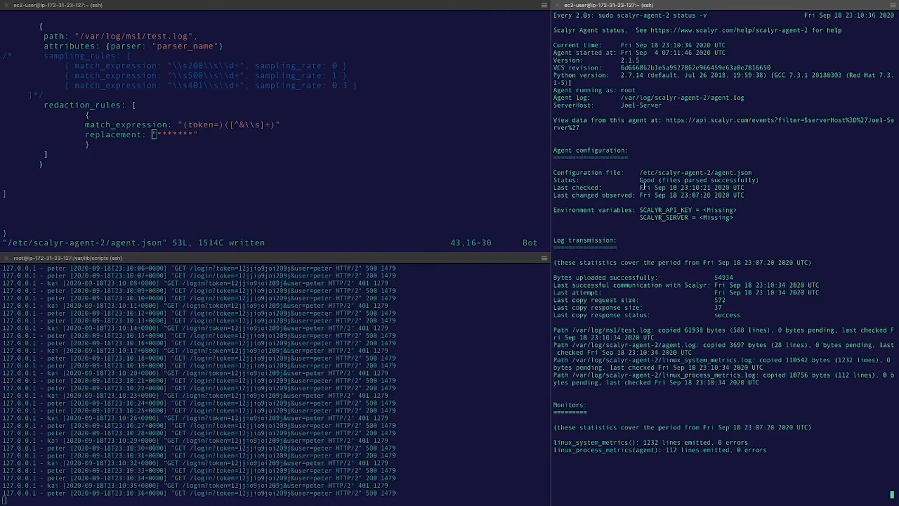
pyautogui.moveTo(639, 180); pyautogui.dragTo(768, 178)
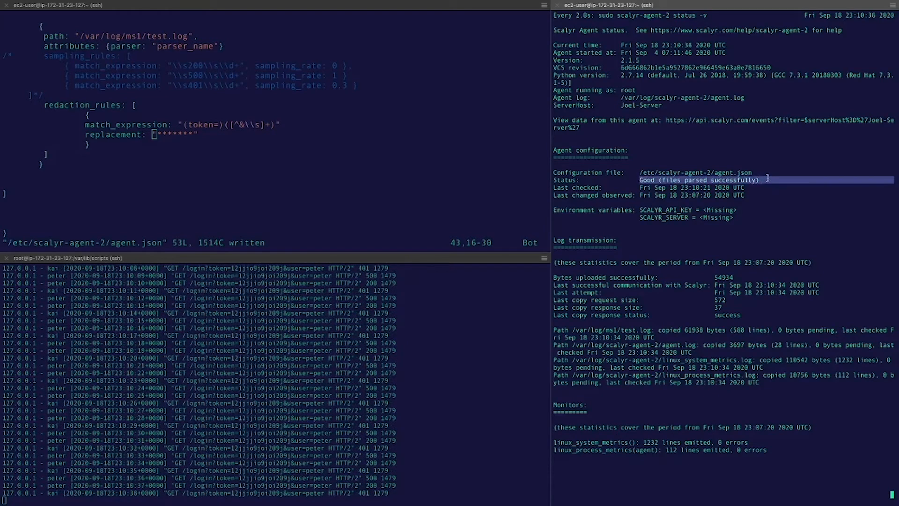
pyautogui.click(766, 179)
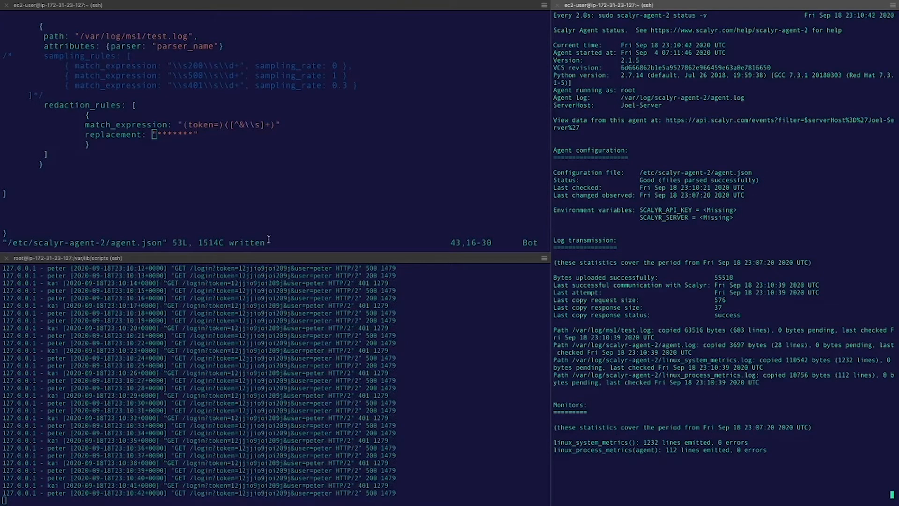
# Step: In Scalyr, stop the live tail and open Inspect Fields for the newest login event
pyautogui.hotkey('ctrl', 'Left')
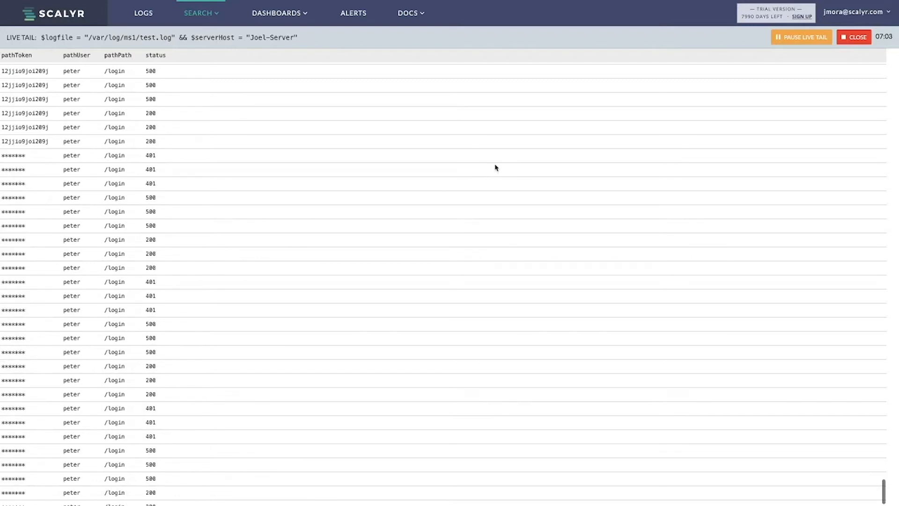
pyautogui.click(854, 37)
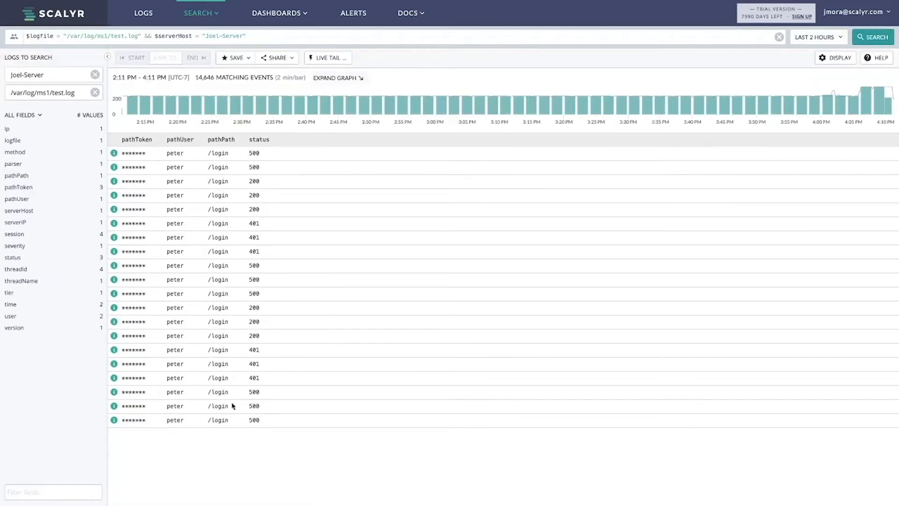
pyautogui.click(238, 416)
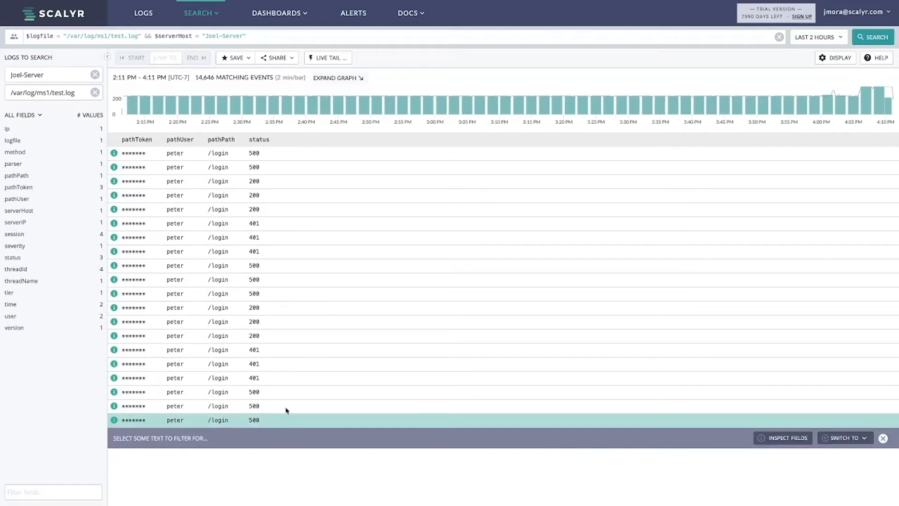
pyautogui.click(785, 438)
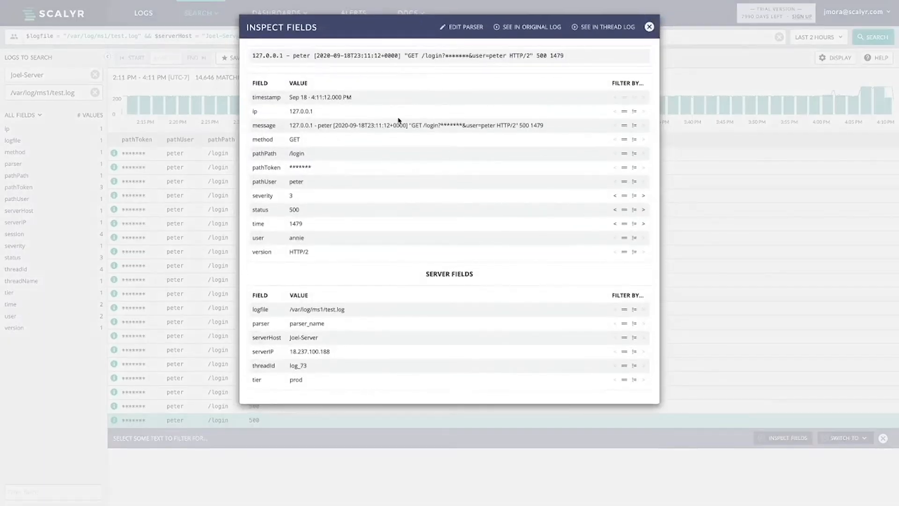
# Step: Check the masked token in the message value, then return to the replacement value in vim
pyautogui.moveTo(416, 126); pyautogui.dragTo(461, 131)
pyautogui.click(443, 131)
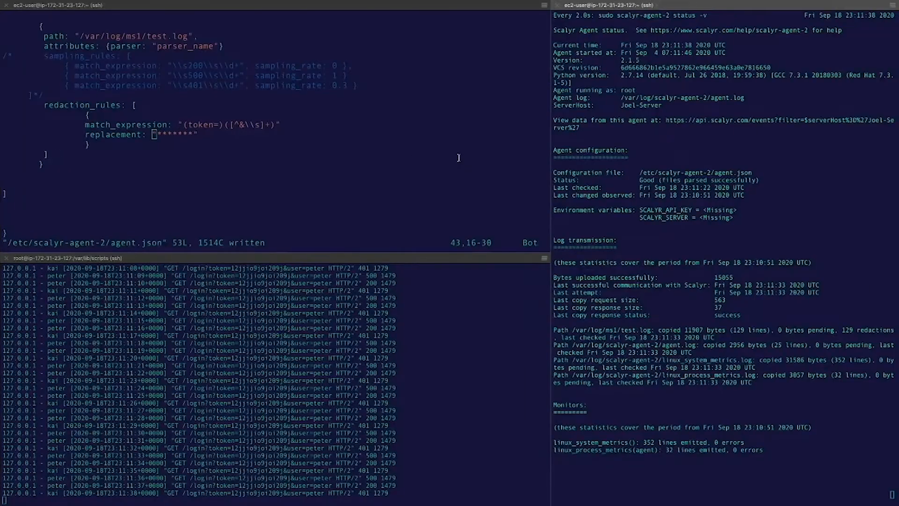
pyautogui.doubleClick(164, 112)
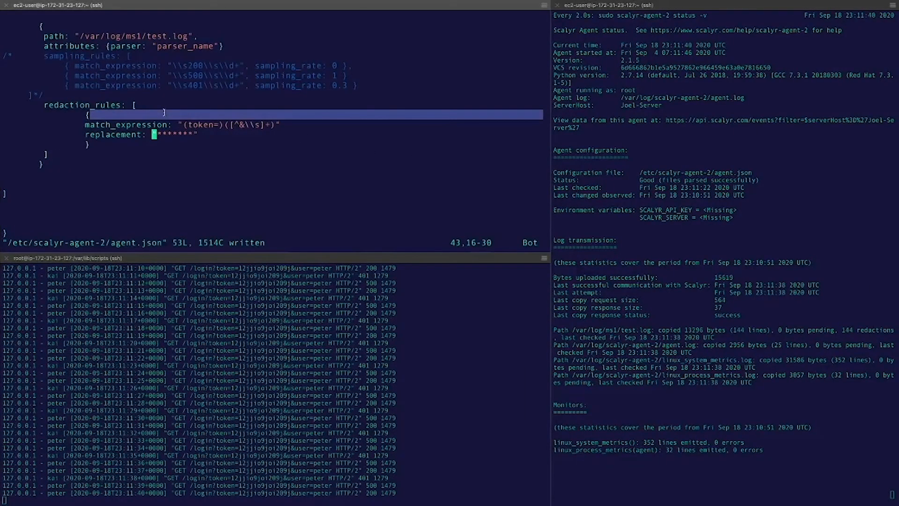
pyautogui.press('l')
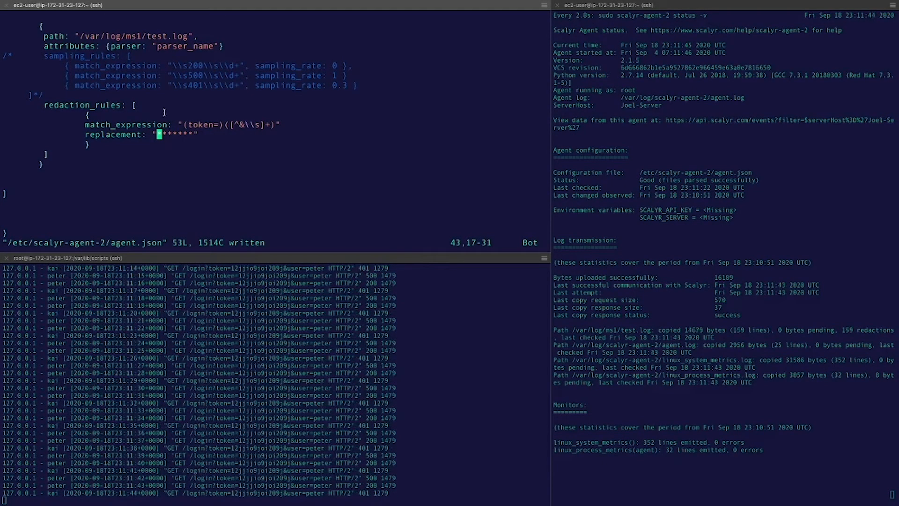
# Step: Insert \1 before the asterisks so the replacement reads "\\1*******"
pyautogui.write('i\\')
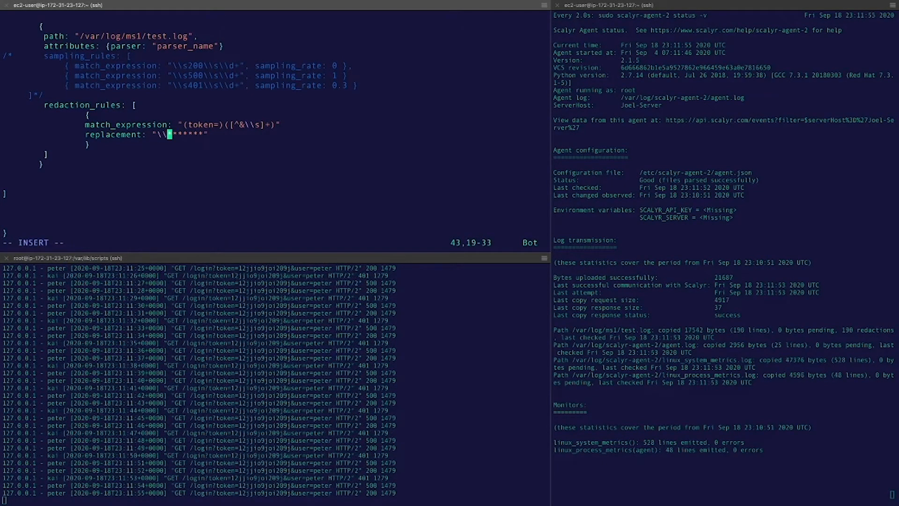
pyautogui.write('1')
pyautogui.press('Left')
pyautogui.press('Left')
pyautogui.press('Right')
pyautogui.press('Right')
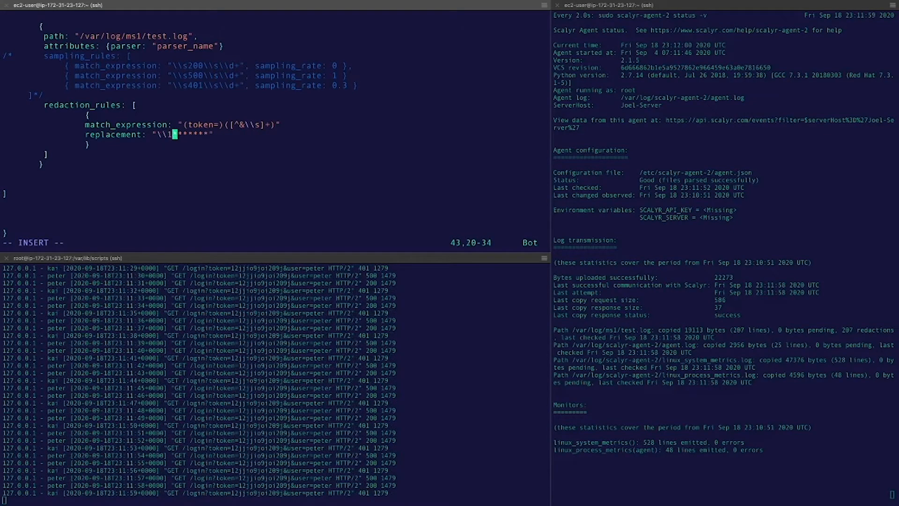
pyautogui.write('\\2')
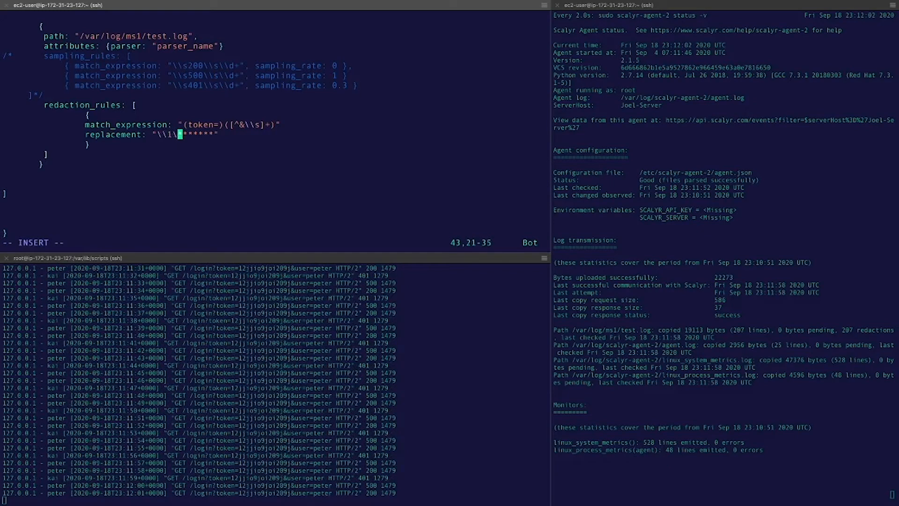
pyautogui.press('BackSpace')
pyautogui.press('BackSpace')
pyautogui.press('BackSpace')
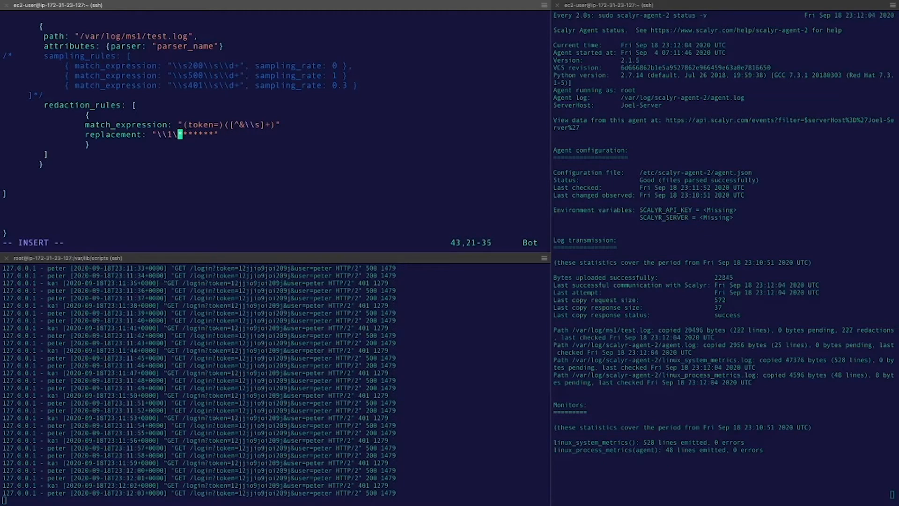
pyautogui.press('Right')
pyautogui.press('Right')
pyautogui.press('Right')
pyautogui.press('Right')
pyautogui.press('Right')
pyautogui.press('Right')
pyautogui.press('Right')
pyautogui.press('Right')
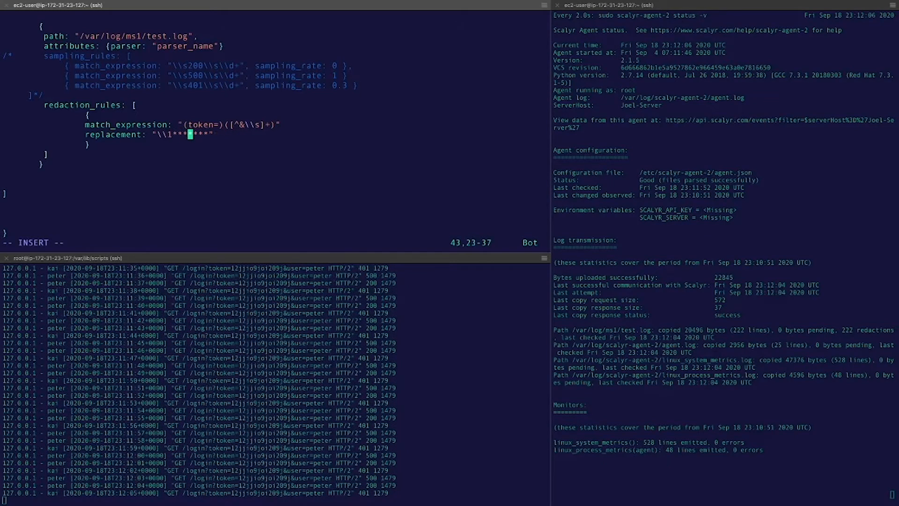
# Step: Force-save agent.json with :w!
pyautogui.press('Escape')
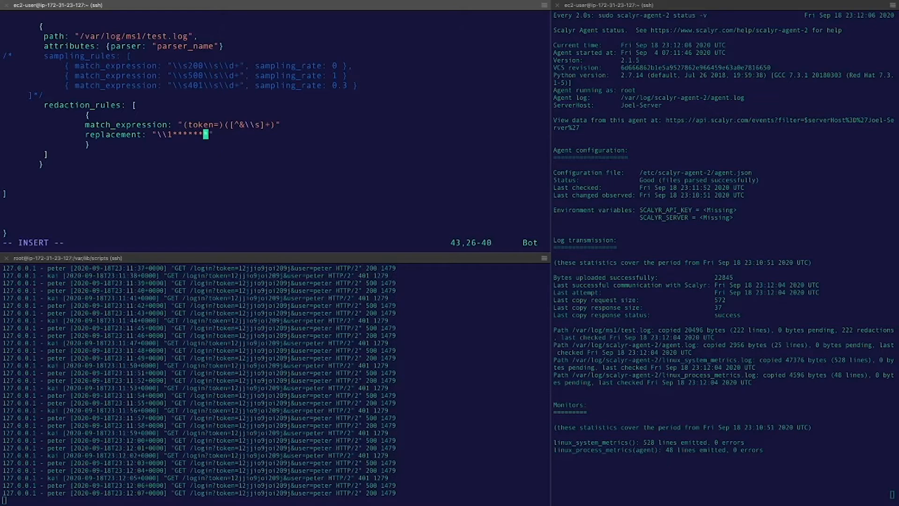
pyautogui.press(':')
pyautogui.write('w')
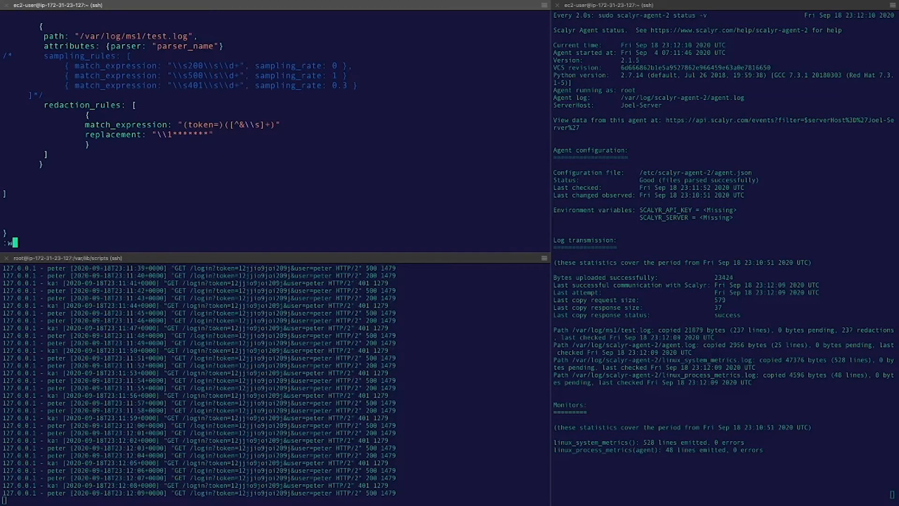
pyautogui.write('!')
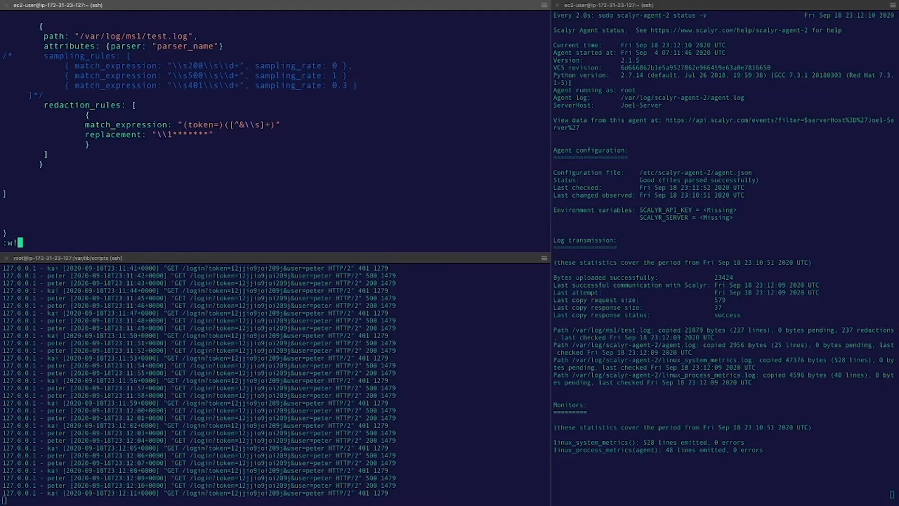
pyautogui.press('Return')
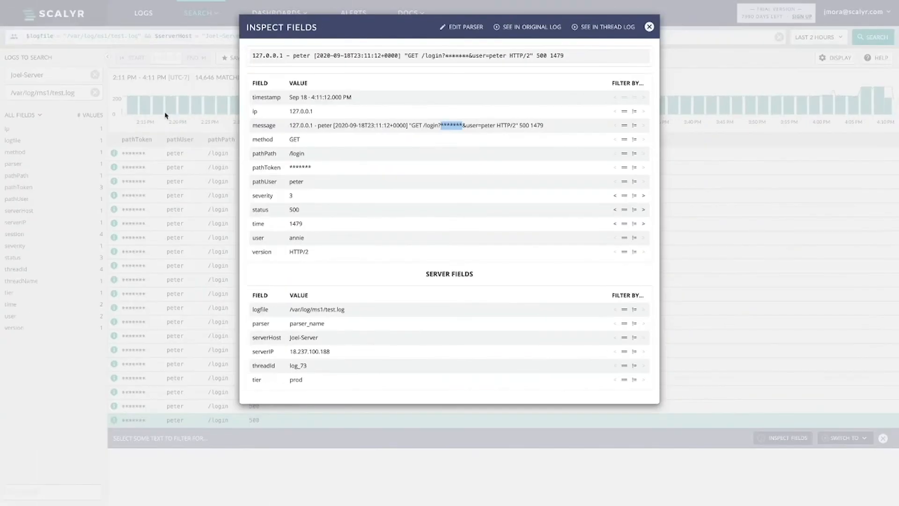
# Step: Close the event details, run a live tail, then stop it to load fresh search results
pyautogui.click(219, 55)
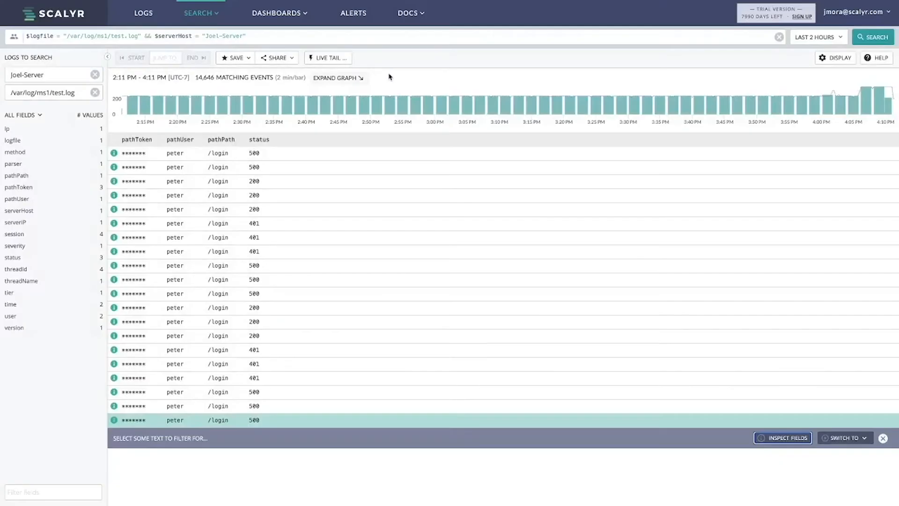
pyautogui.click(339, 58)
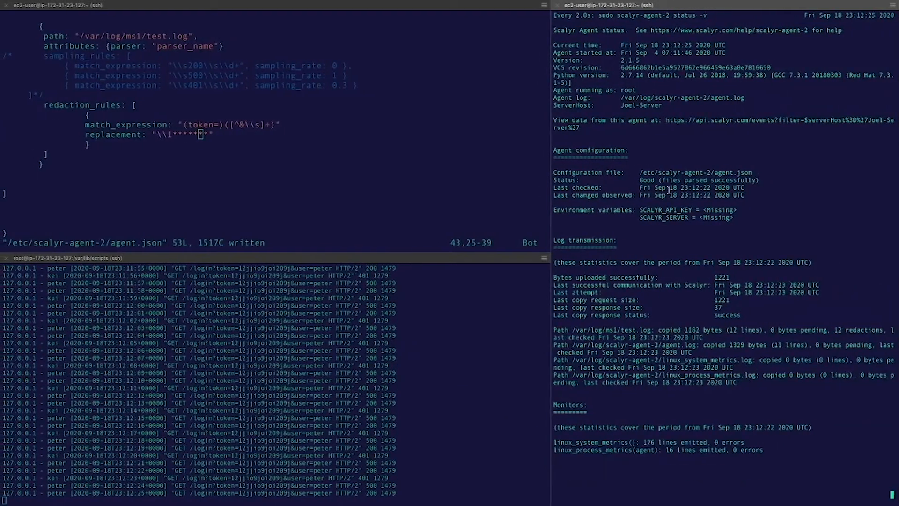
pyautogui.hotkey('ctrl', 'Left')
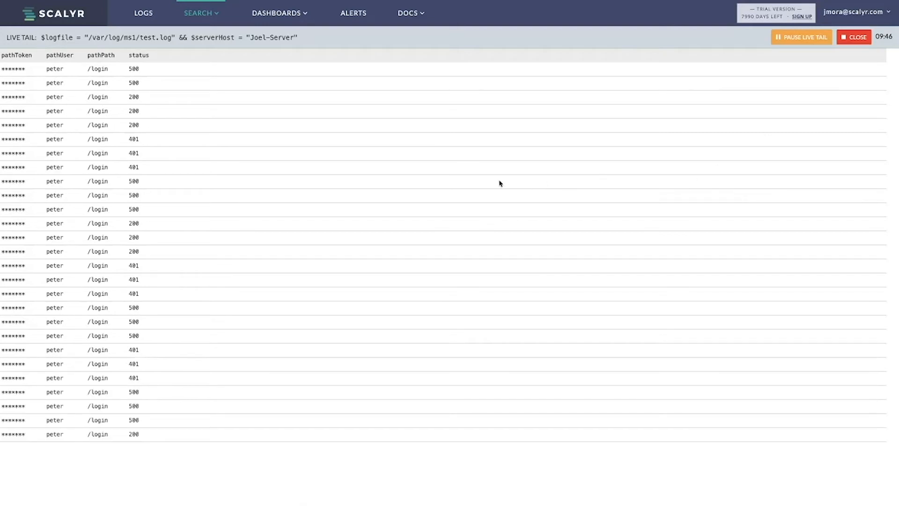
pyautogui.click(844, 43)
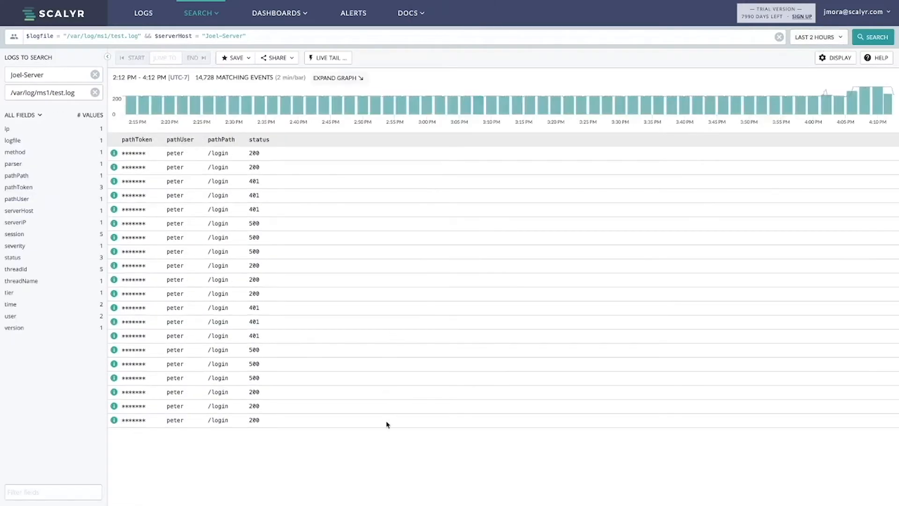
# Step: Inspect the newest login event's message to confirm it shows token=******* with the prefix
pyautogui.click(387, 424)
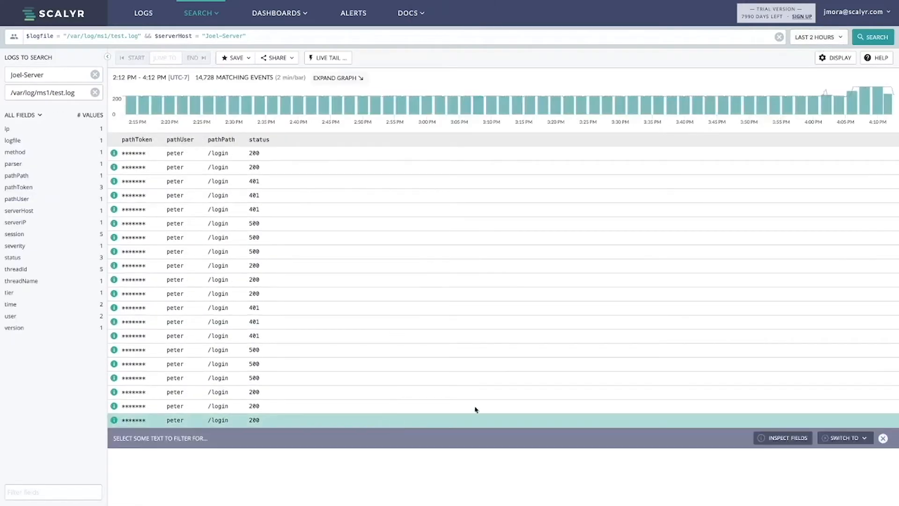
pyautogui.click(792, 443)
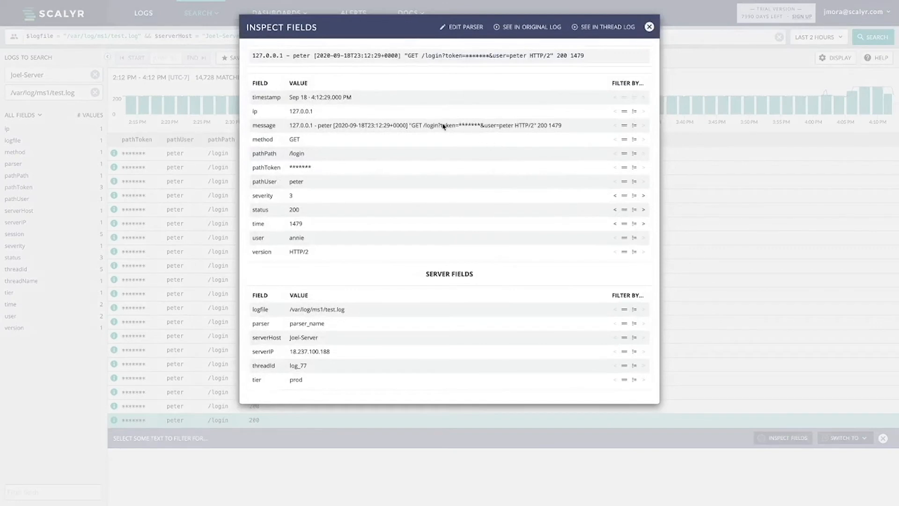
pyautogui.moveTo(441, 125); pyautogui.dragTo(481, 127)
pyautogui.click(461, 127)
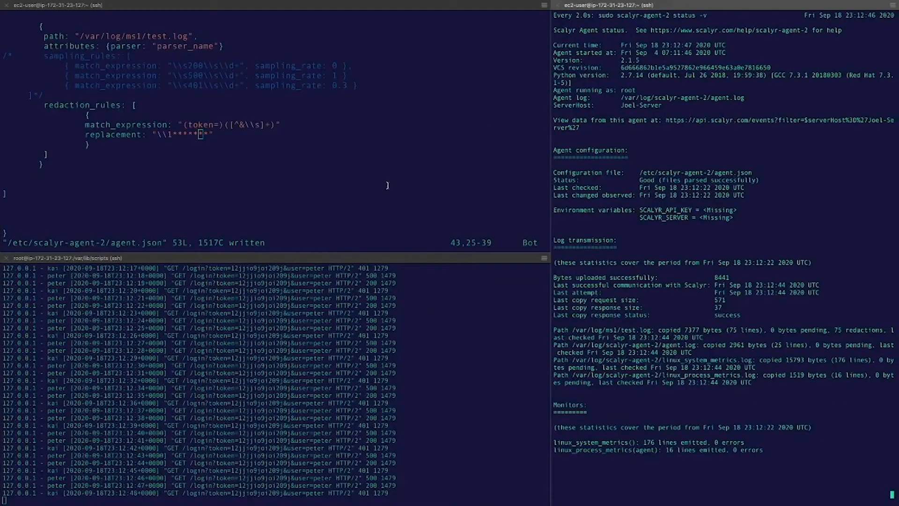
# Step: Replace the asterisks after \1 with a token hash, making the replacement "\\1\\H2"
pyautogui.press('Right')
pyautogui.press('Left')
pyautogui.press('Right')
pyautogui.press('Right')
pyautogui.press('i')
pyautogui.press('BackSpace')
pyautogui.press('BackSpace')
pyautogui.press('BackSpace')
pyautogui.press('BackSpace')
pyautogui.press('BackSpace')
pyautogui.press('BackSpace')
pyautogui.press('BackSpace')
pyautogui.write('\\2')
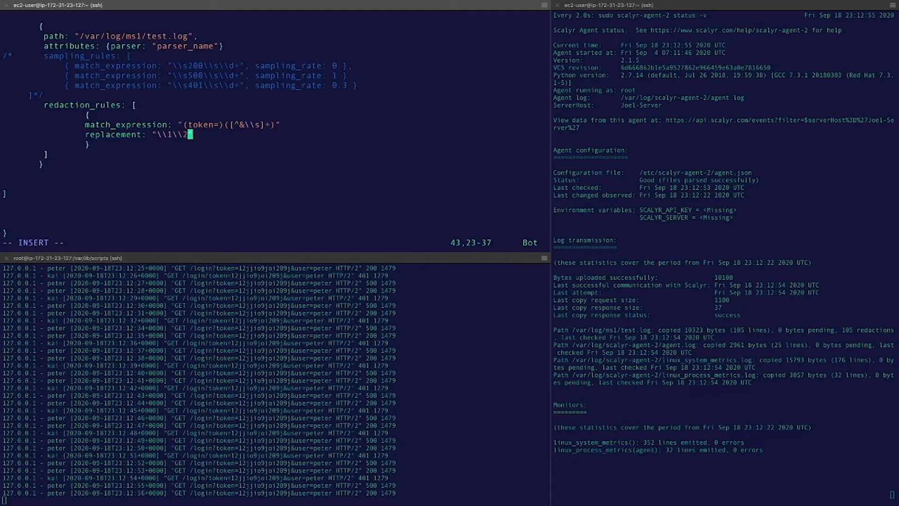
pyautogui.press('Right')
pyautogui.press('Right')
# Step: Force-save agent.json with :w!
pyautogui.press('Escape')
pyautogui.write(':w!')
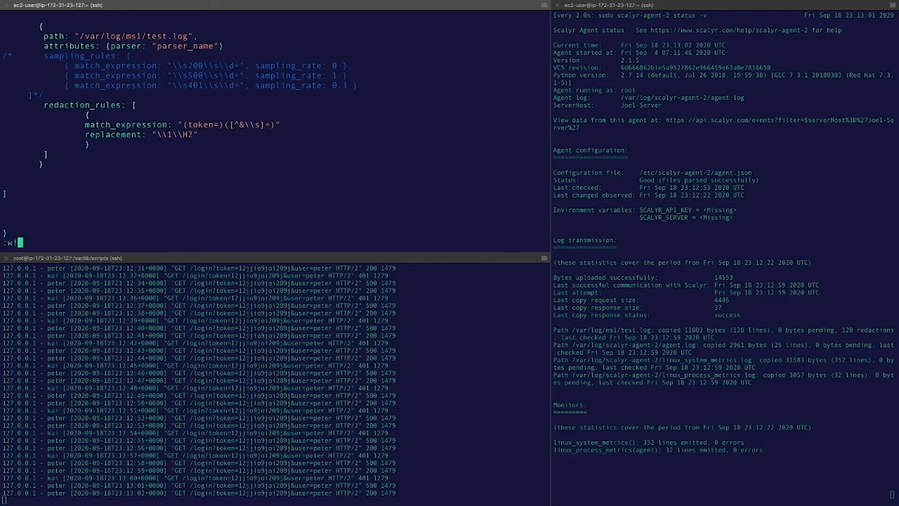
pyautogui.press('Return')
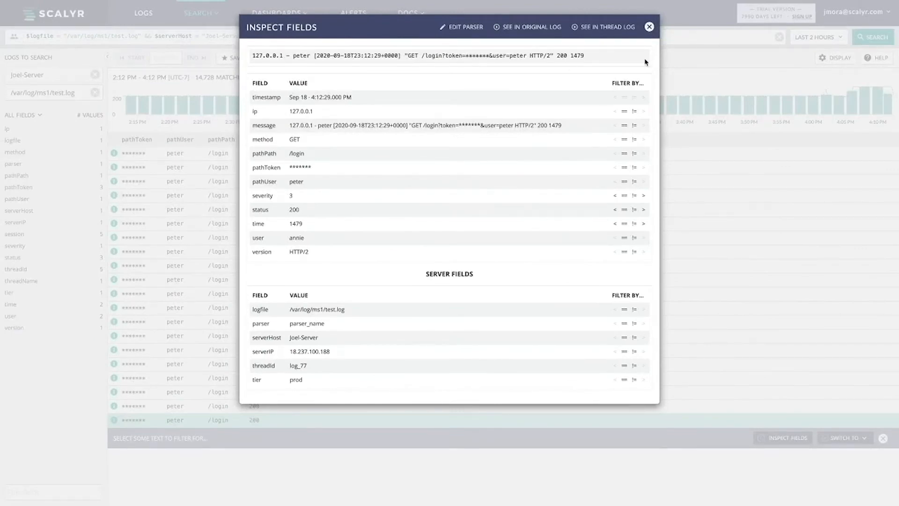
# Step: Close the event details, start a live tail of test.log, and return to the terminal
pyautogui.click(648, 26)
pyautogui.click(341, 55)
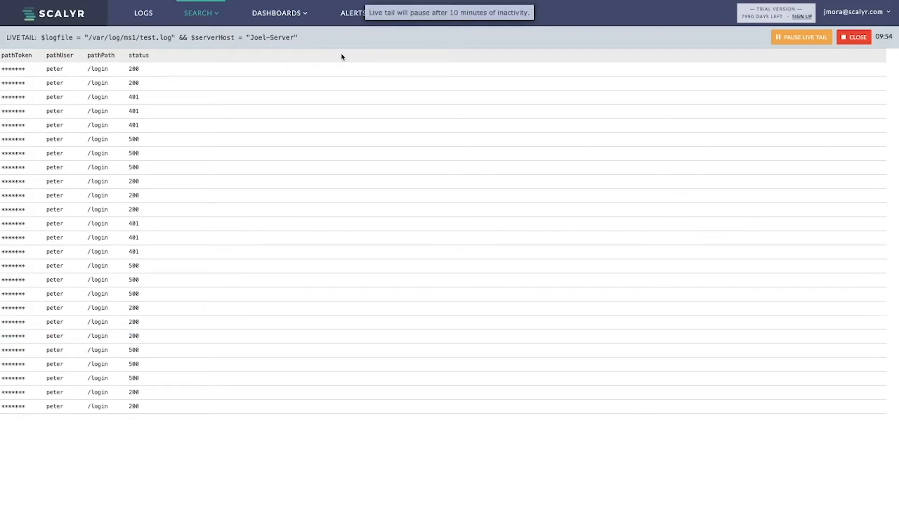
pyautogui.hotkey('ctrl', 'Right')
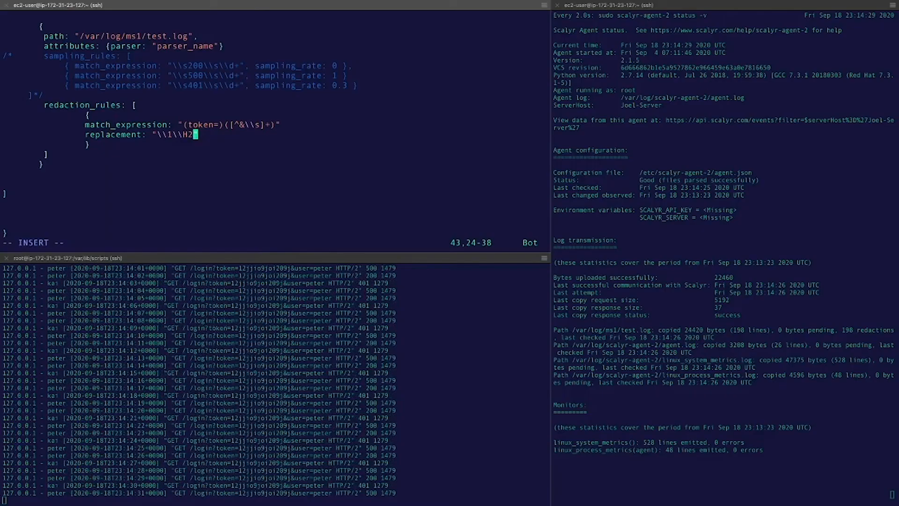
# Step: Paste a hash_salt setting under the replacement, save agent.json, and stop the Scalyr live tail
pyautogui.press('Return')
pyautogui.press('Tab')
pyautogui.press('Tab')
pyautogui.write('hash_salt: "E1F53135E559C253"')
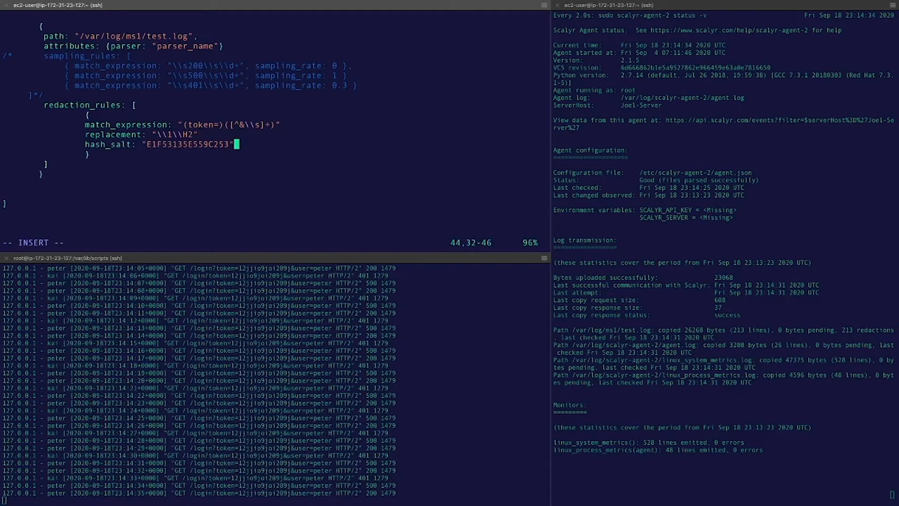
pyautogui.press('Escape')
pyautogui.write(':w')
pyautogui.press('Return')
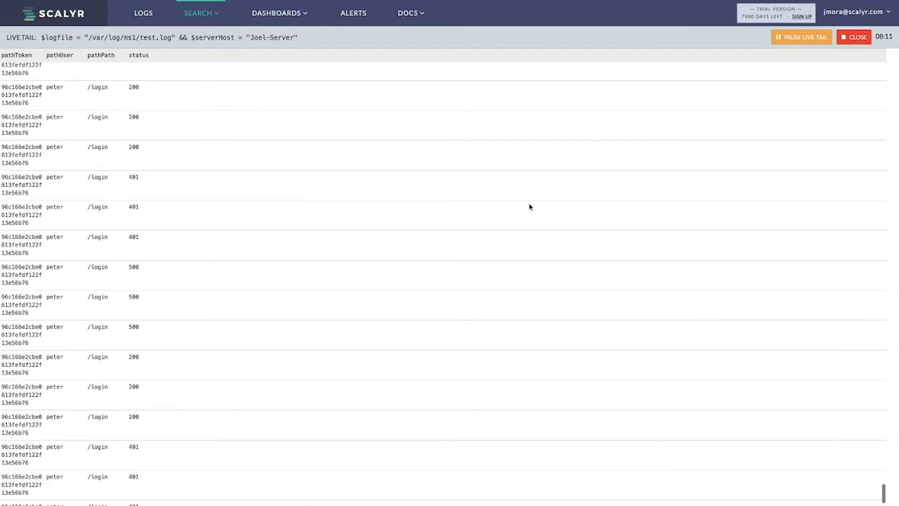
pyautogui.click(858, 41)
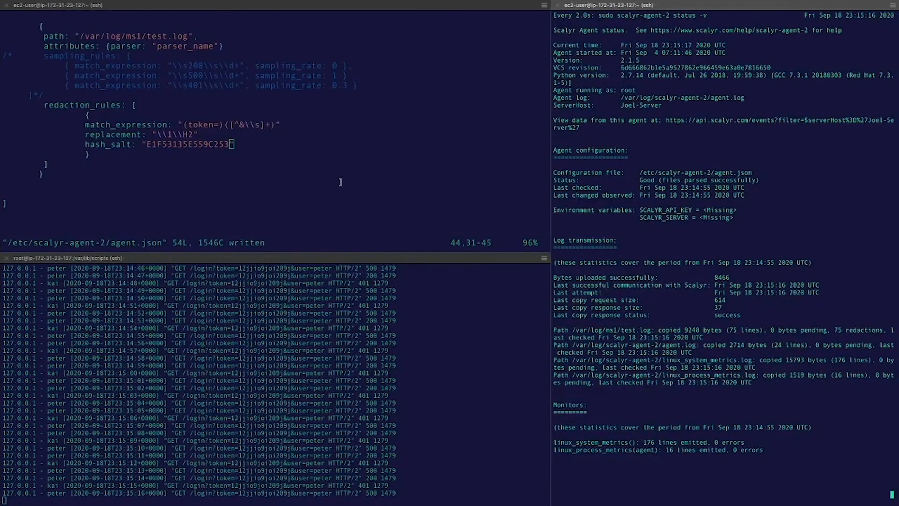
pyautogui.click(342, 183)
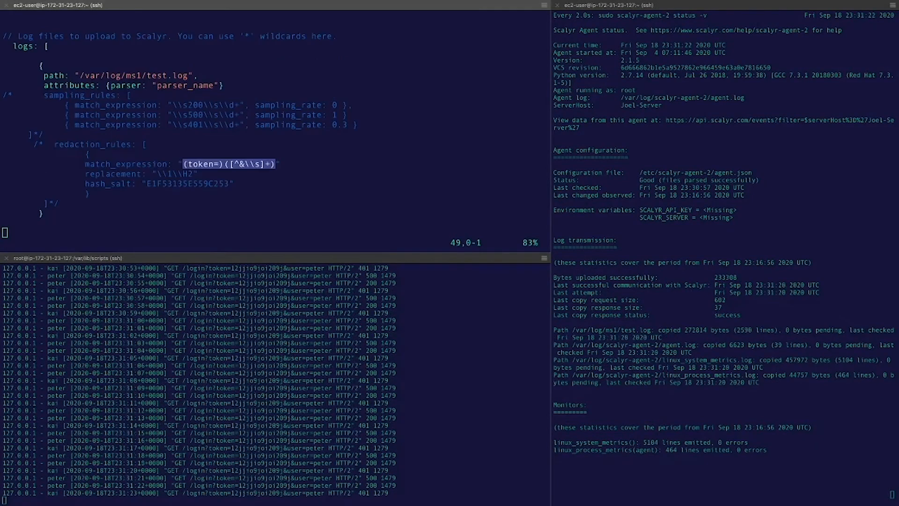
# Step: Select and review the redaction_rules block in the agent.json editor
pyautogui.click(340, 160)
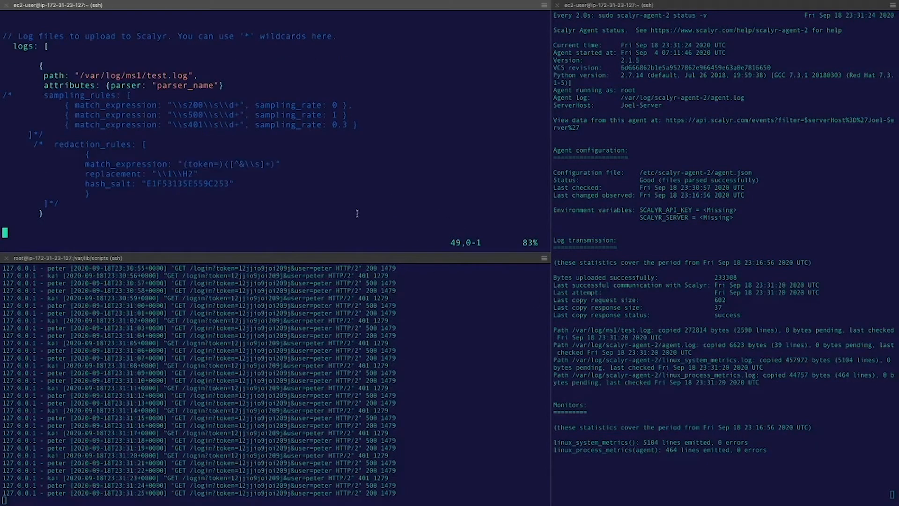
pyautogui.moveTo(34, 144); pyautogui.dragTo(105, 194)
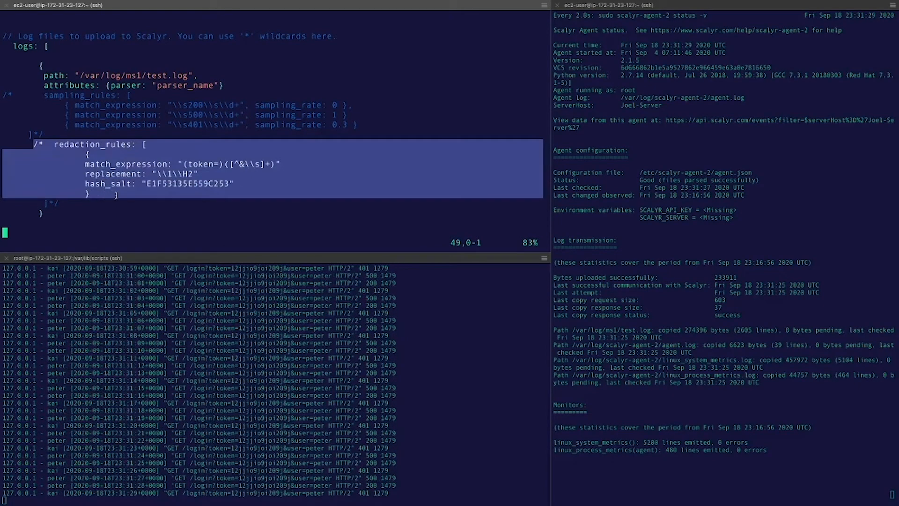
pyautogui.click(174, 166)
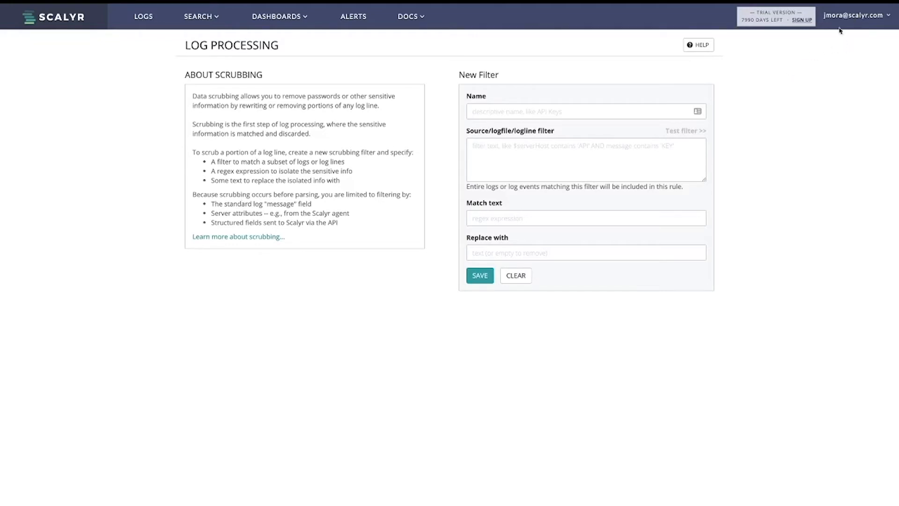
# Step: Enter 'Access Log Token Redaction' in the new scrubbing filter's Name field
pyautogui.click(862, 17)
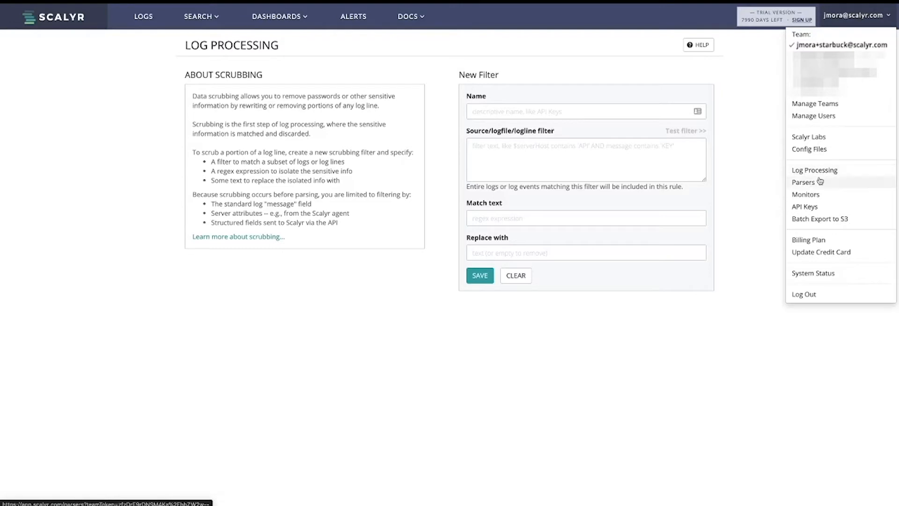
pyautogui.click(542, 112)
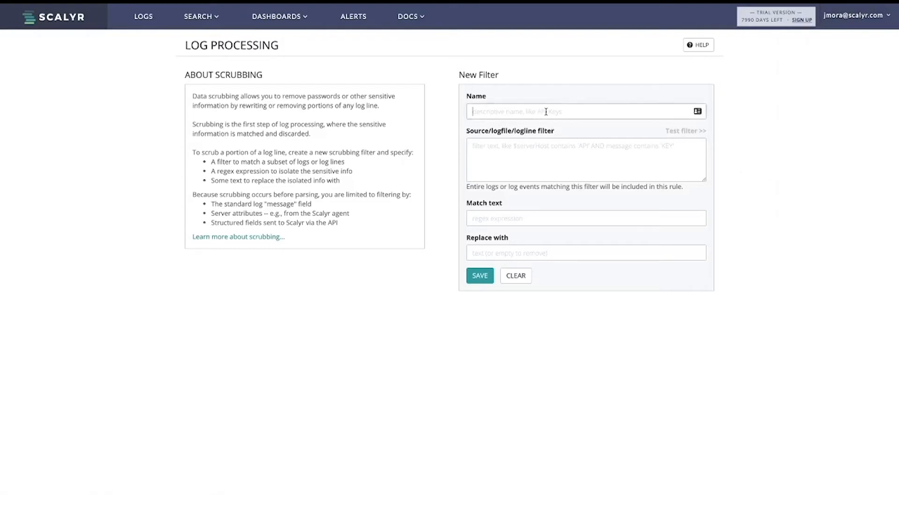
pyautogui.click(557, 109)
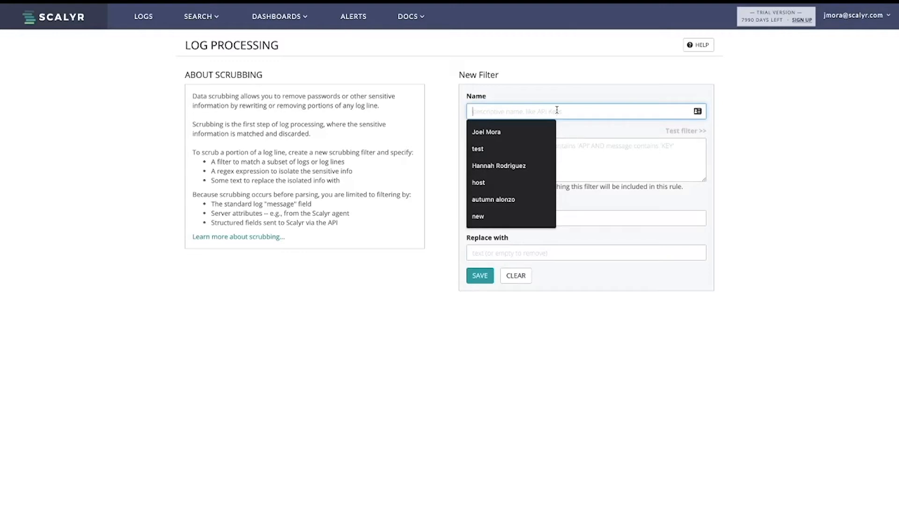
pyautogui.write('L')
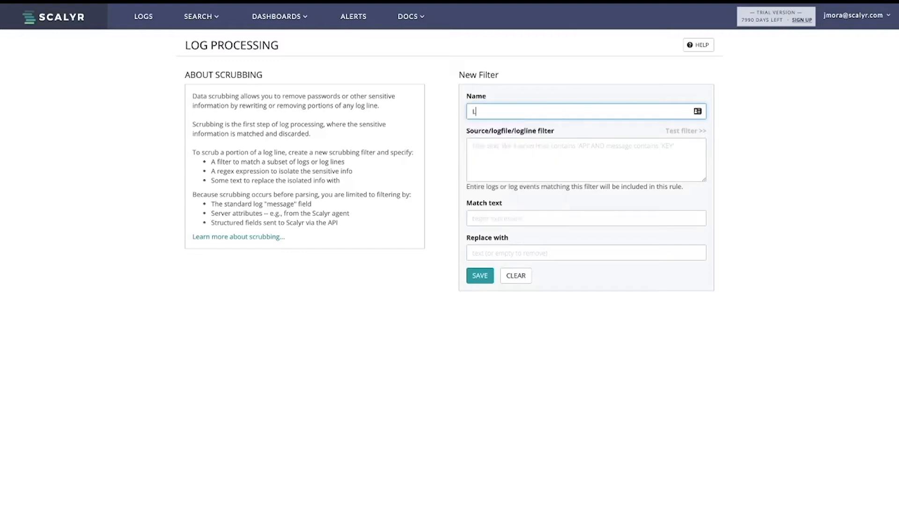
pyautogui.press('BackSpace')
pyautogui.write('Accerss')
pyautogui.press('BackSpace')
pyautogui.press('BackSpace')
pyautogui.press('BackSpace')
pyautogui.write('ess')
pyautogui.write(' Log ')
pyautogui.write('Scrubb')
pyautogui.write('ing')
pyautogui.press('BackSpace')
pyautogui.press('BackSpace')
pyautogui.press('BackSpace')
pyautogui.press('BackSpace')
pyautogui.press('BackSpace')
pyautogui.press('BackSpace')
pyautogui.press('BackSpace')
pyautogui.press('BackSpace')
pyautogui.press('BackSpace')
pyautogui.press('BackSpace')
pyautogui.write('Token Redaction')
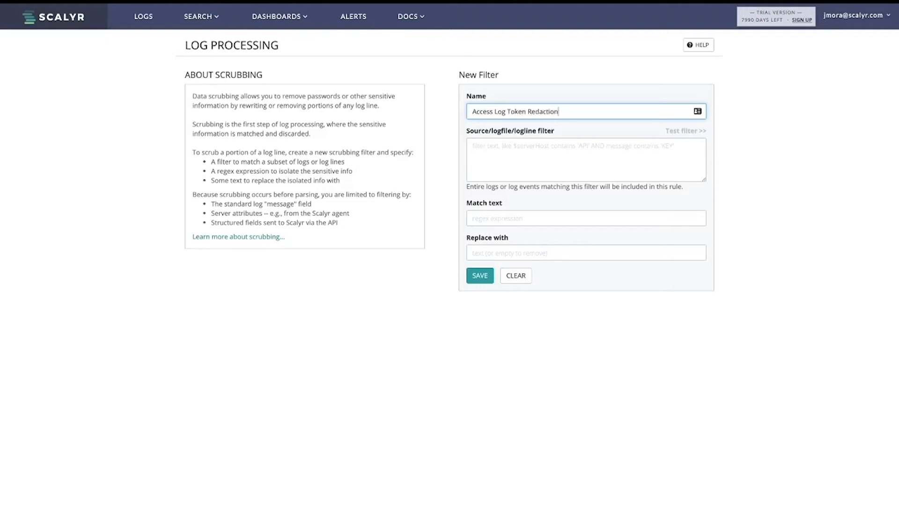
pyautogui.press('Tab')
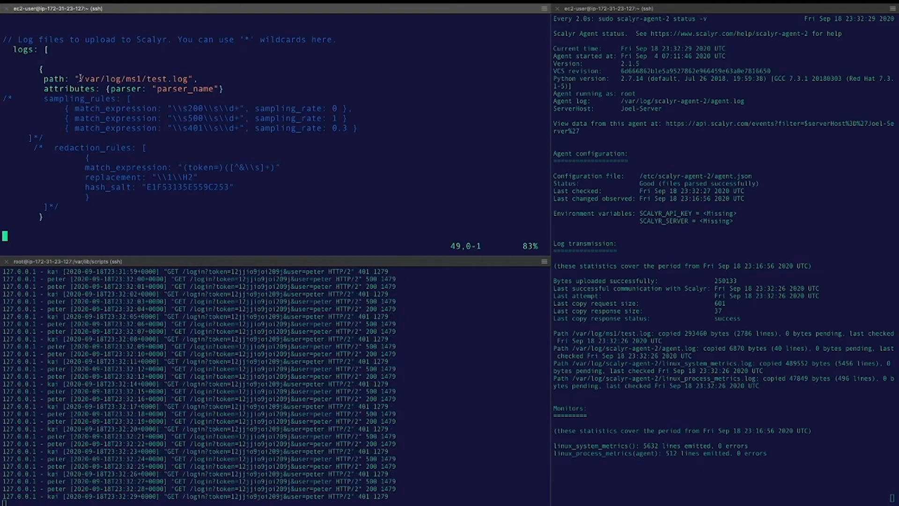
# Step: Select the server name in the terminal to copy, then return to the Scalyr filter form
pyautogui.scroll(12, 80, 77)
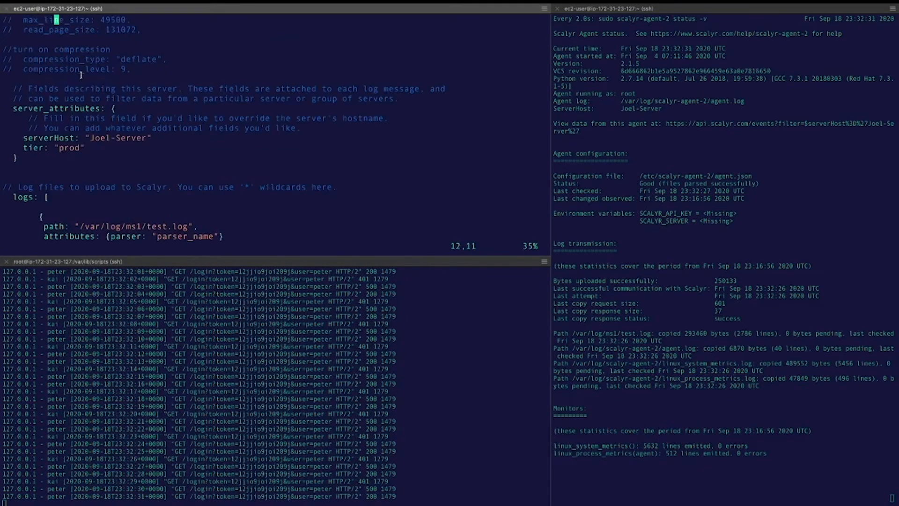
pyautogui.moveTo(91, 138); pyautogui.dragTo(146, 136)
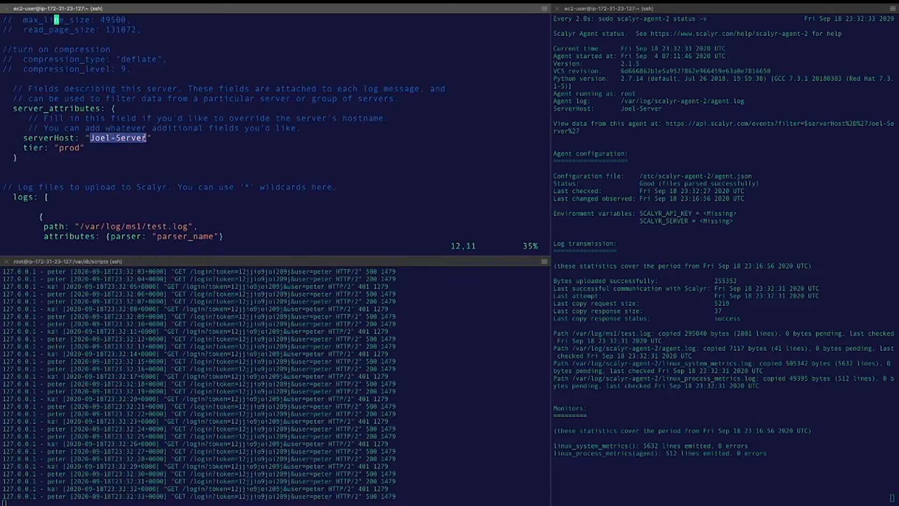
pyautogui.hotkey('ctrl', 'Left')
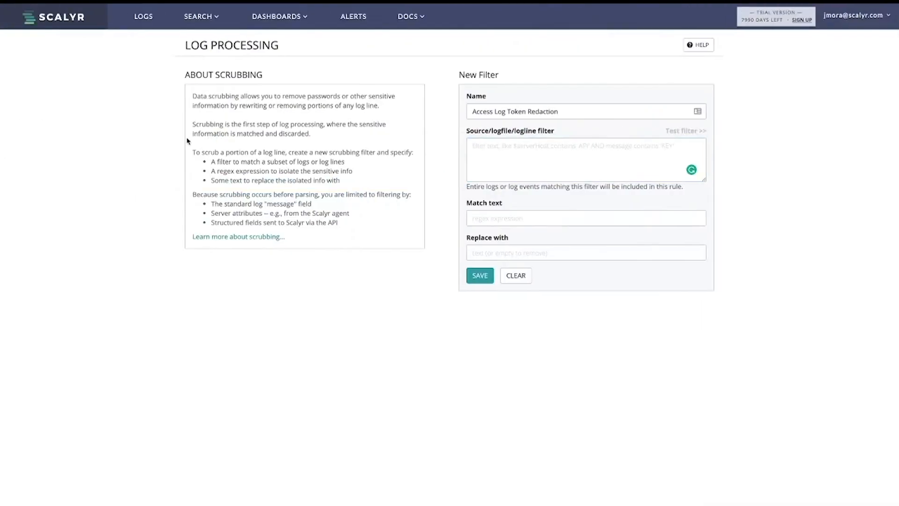
# Step: Set the filter source to $serverHost = "Joel-Server" $logfile = "/var/log/ms1/test.log", copying the path from vim
pyautogui.click(494, 158)
pyautogui.write('$')
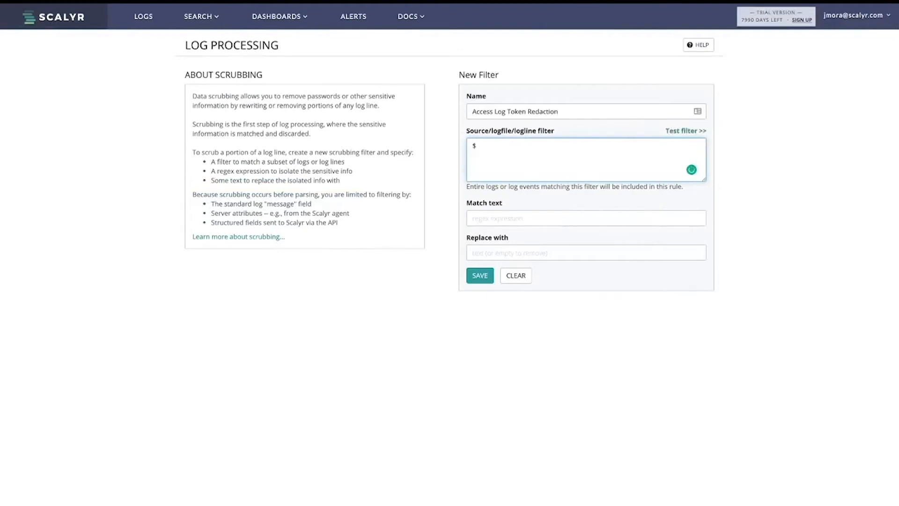
pyautogui.write('serverHost = "Joel-Server')
pyautogui.write('$logfile =')
pyautogui.hotkey('ctrl', 'Right')
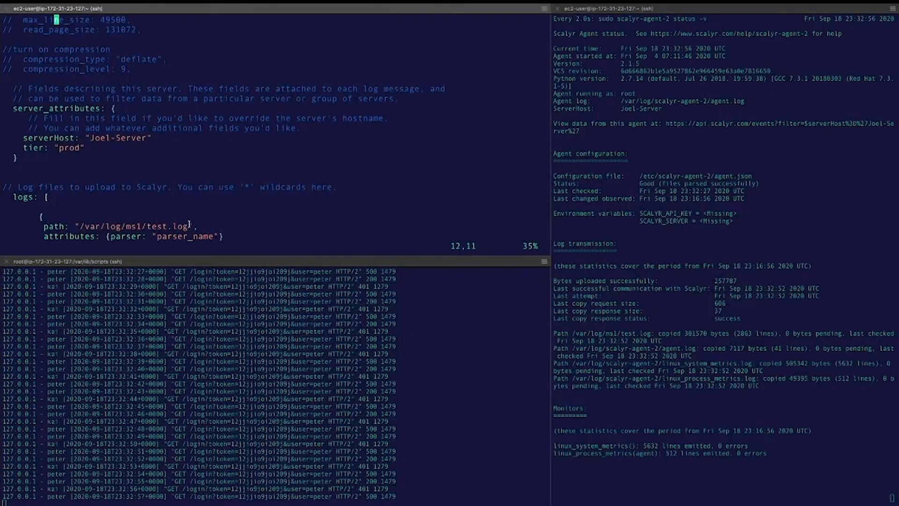
pyautogui.moveTo(189, 226); pyautogui.dragTo(79, 226)
pyautogui.hotkey('ctrl', 'c')
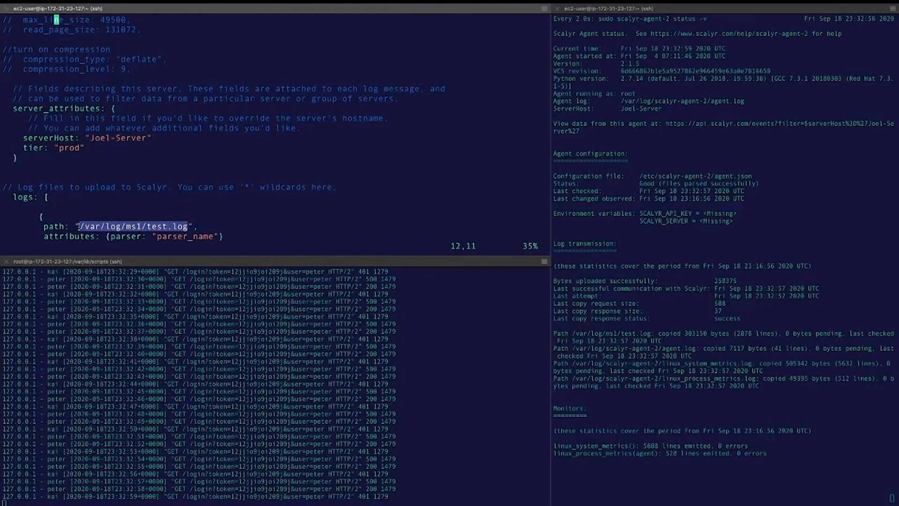
pyautogui.hotkey('ctrl', 'Left')
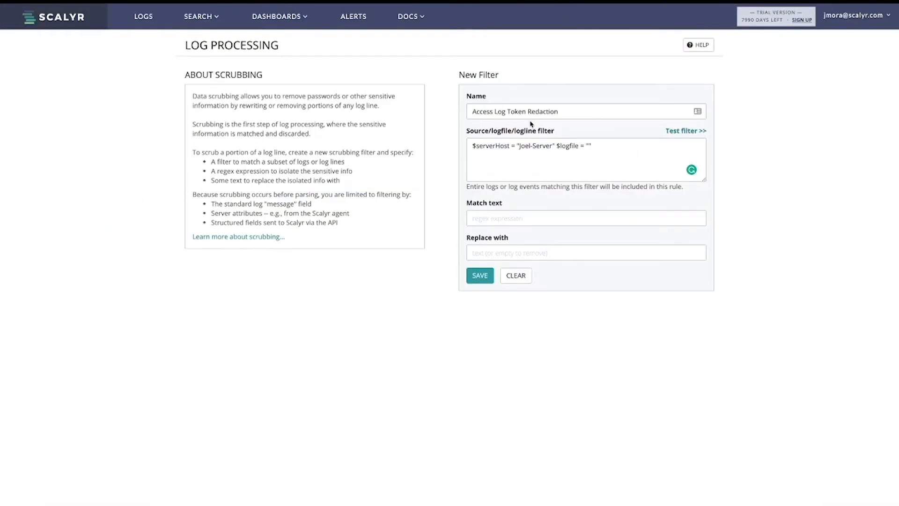
pyautogui.click(589, 146)
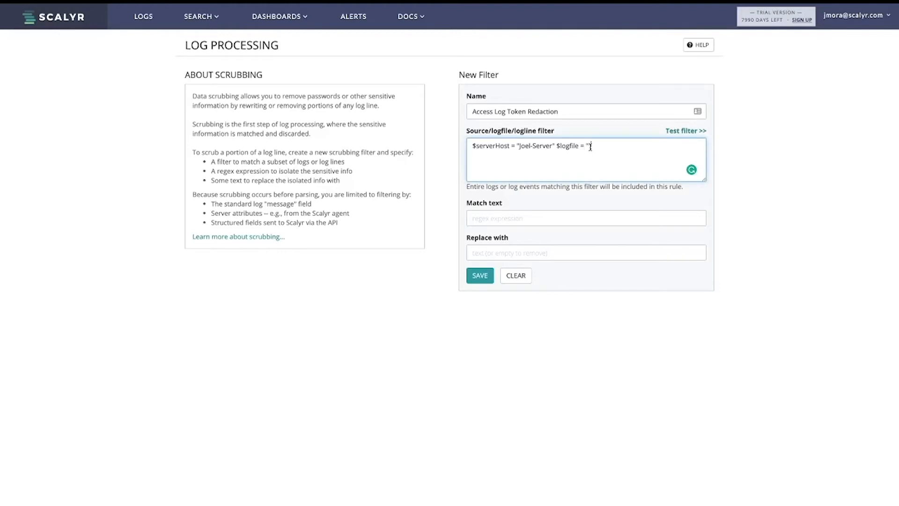
pyautogui.hotkey('ctrl', 'v')
pyautogui.click(559, 220)
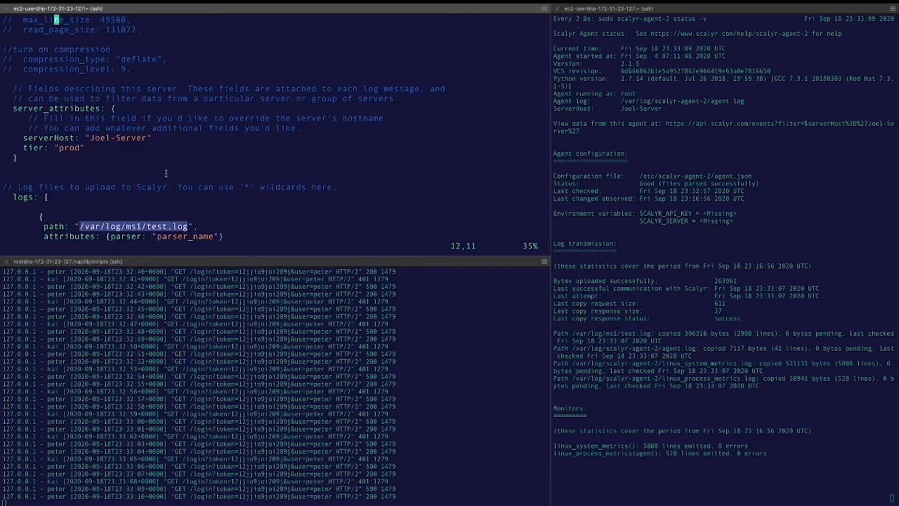
# Step: Copy the token-matching regex (token=)([^&\s]+) from agent.json's redaction rules
pyautogui.click(184, 181)
pyautogui.press('j')
pyautogui.press('j')
pyautogui.press('j')
pyautogui.press('j')
pyautogui.press('j')
pyautogui.press('j')
pyautogui.press('j')
pyautogui.press('j')
pyautogui.press('j')
pyautogui.press('j')
pyautogui.press('j')
pyautogui.press('j')
pyautogui.press('j')
pyautogui.press('j')
pyautogui.press('j')
pyautogui.press('j')
pyautogui.press('j')
pyautogui.press('j')
pyautogui.press('j')
pyautogui.press('j')
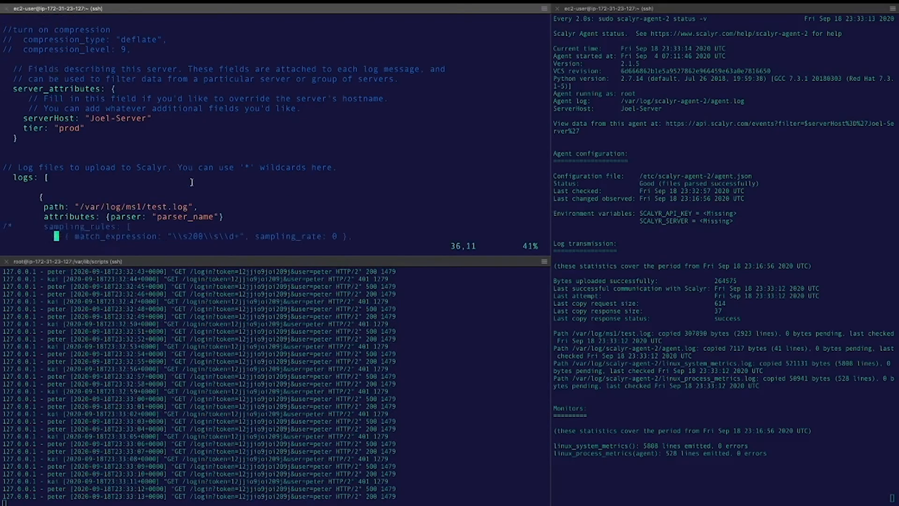
pyautogui.press('j')
pyautogui.press('j')
pyautogui.press('j')
pyautogui.press('j')
pyautogui.press('j')
pyautogui.press('j')
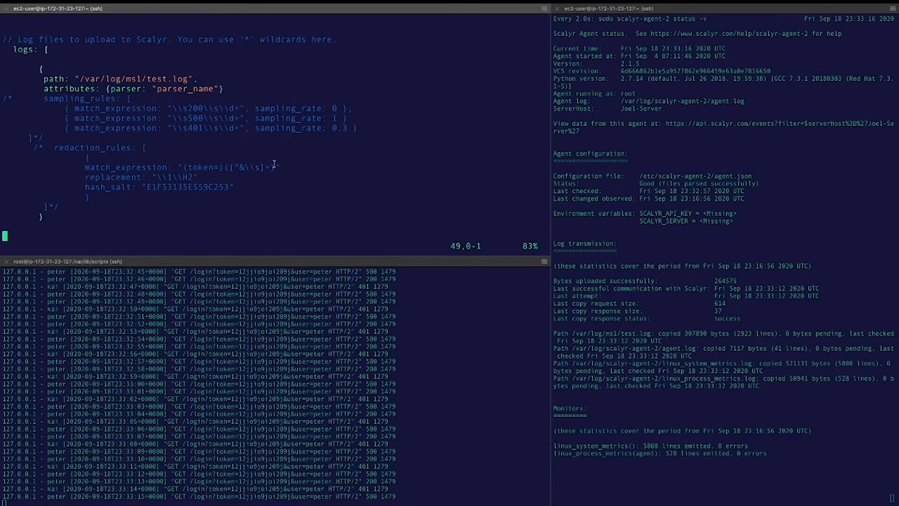
pyautogui.moveTo(276, 168); pyautogui.dragTo(184, 167)
pyautogui.hotkey('ctrl', 'c')
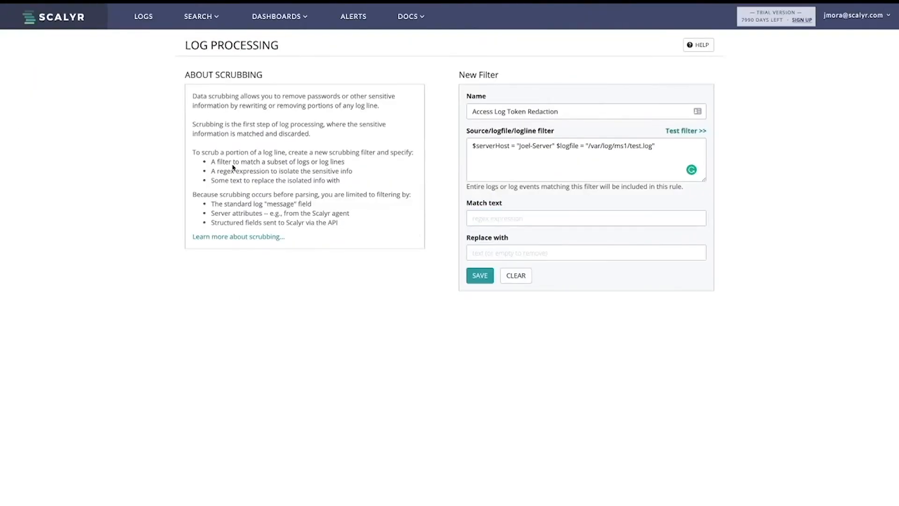
# Step: Save Access Log Token Redaction with match text (token=)([^&\s]+) and replacement REDACTED
pyautogui.click(501, 223)
pyautogui.hotkey('ctrl', 'v')
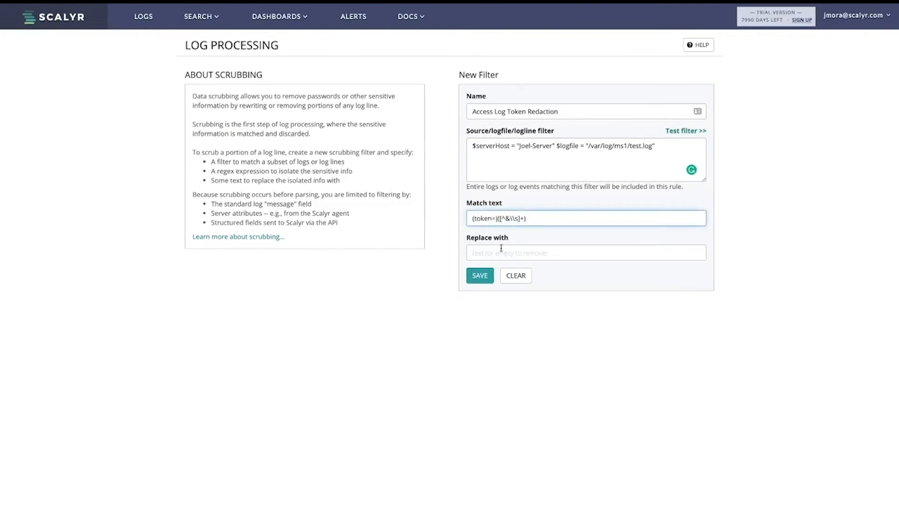
pyautogui.click(500, 256)
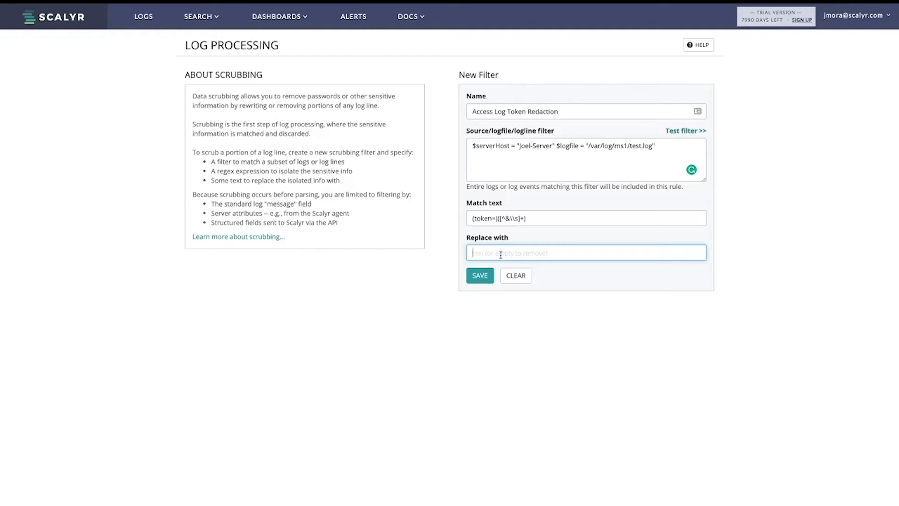
pyautogui.write('REDACTED')
pyautogui.click(480, 276)
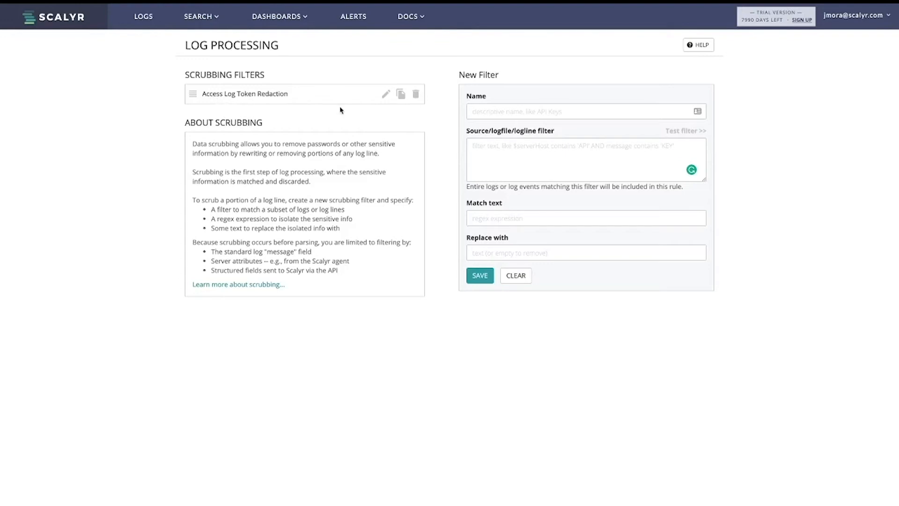
# Step: Test the saved filter on test.log events, confirming pathToken reads REDACTED, then return to Log Processing
pyautogui.click(400, 93)
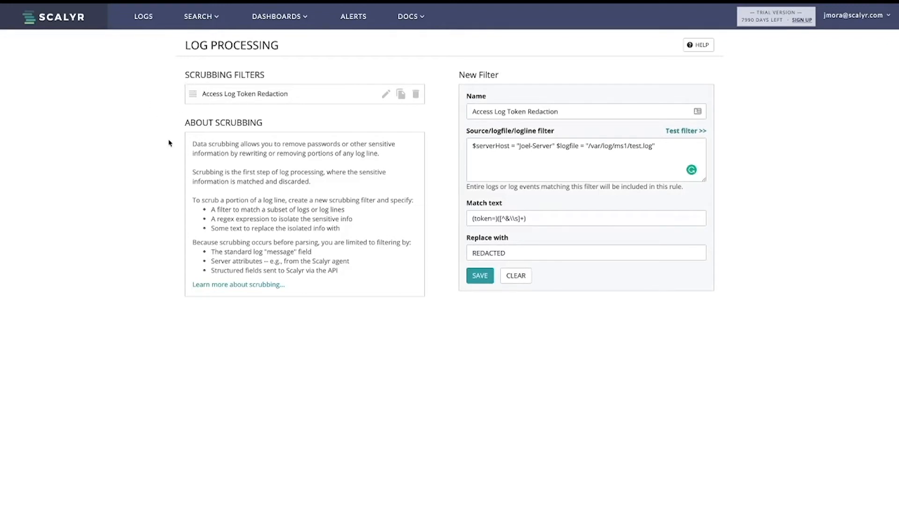
pyautogui.click(670, 133)
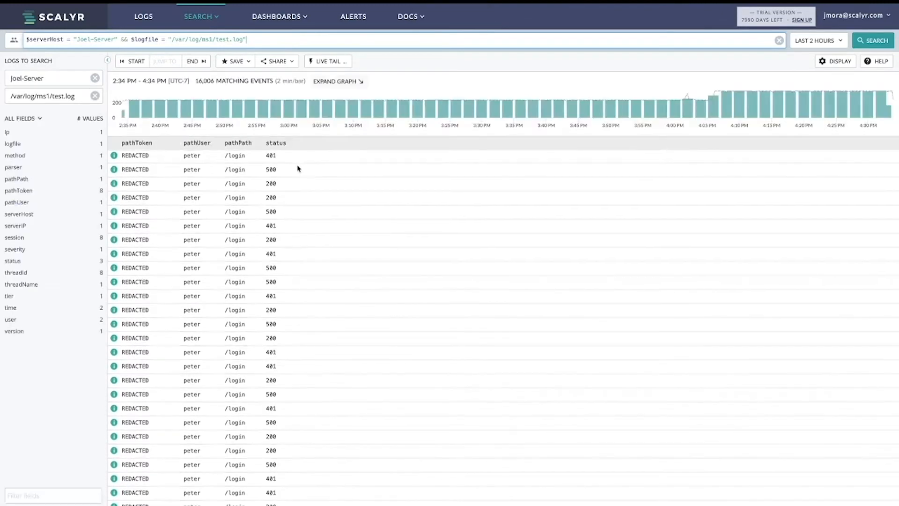
pyautogui.click(872, 23)
pyautogui.click(847, 175)
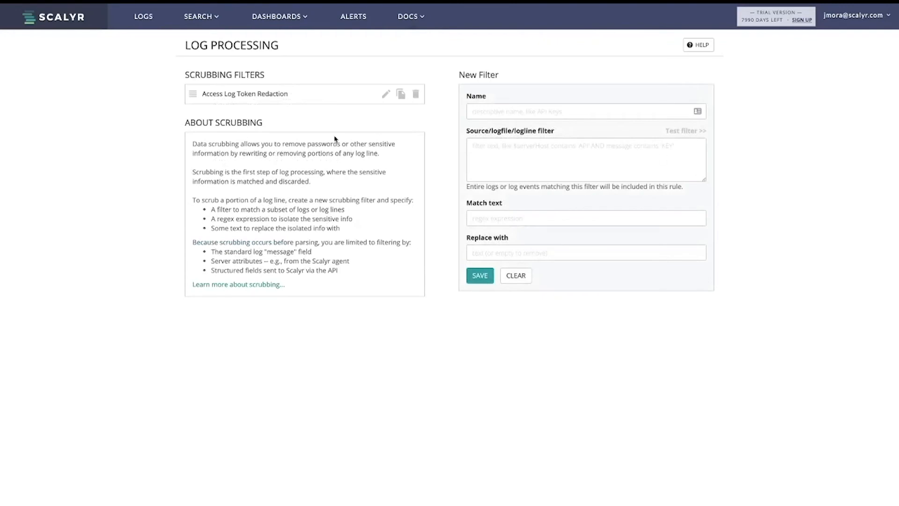
# Step: Open the Access Log Token Redaction filter and review its (token= match and REDACTED replacement
pyautogui.click(385, 94)
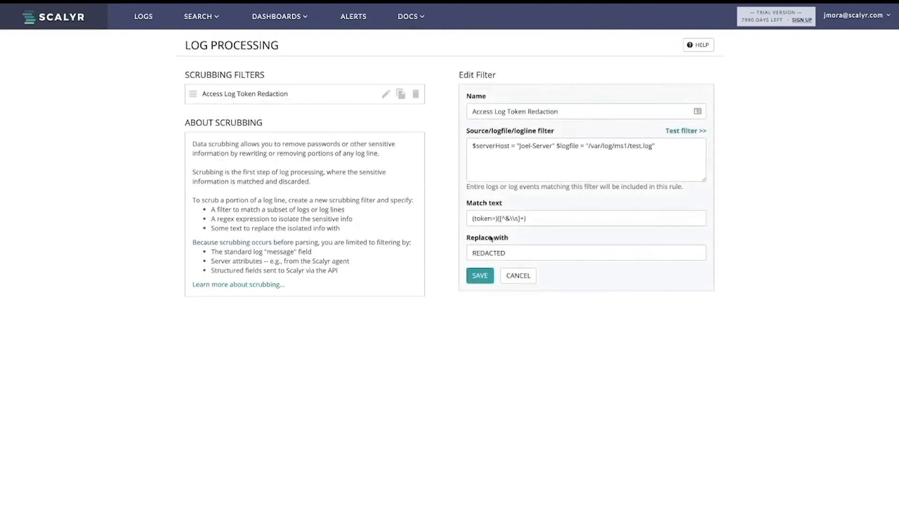
pyautogui.moveTo(497, 219); pyautogui.dragTo(466, 221)
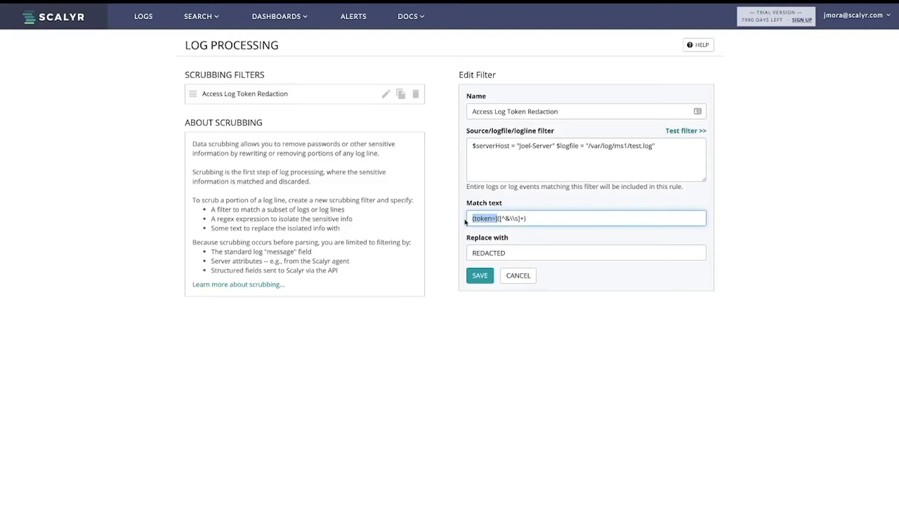
pyautogui.click(473, 252)
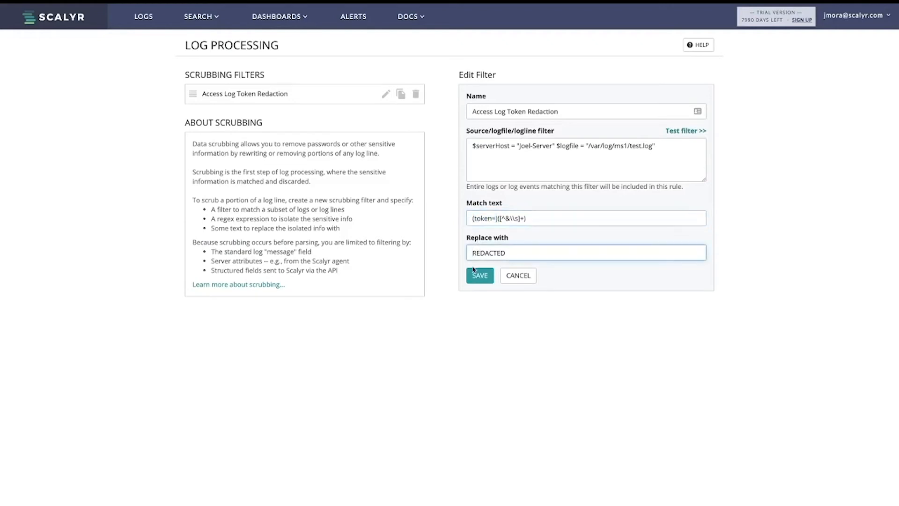
pyautogui.tripleClick(506, 220)
pyautogui.doubleClick(502, 255)
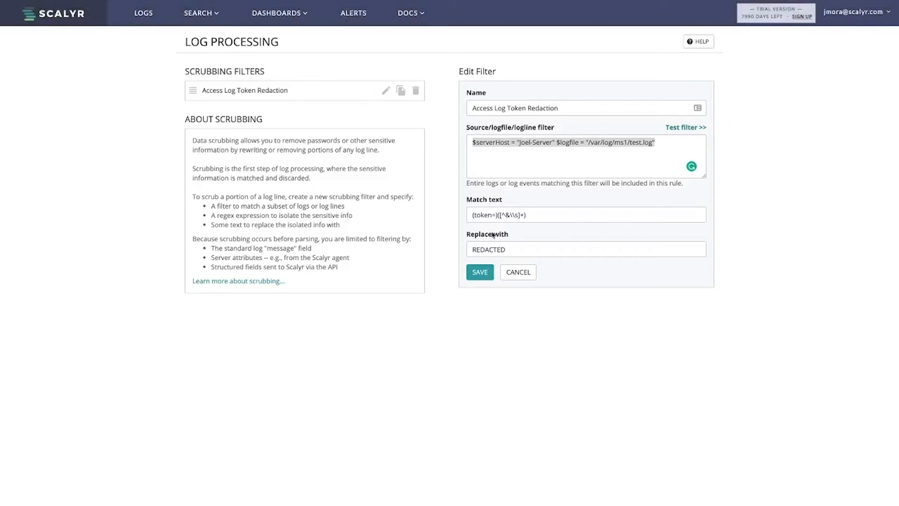
# Step: Delete the filter and confirm in the Delete rule dialog
pyautogui.click(417, 92)
pyautogui.click(418, 92)
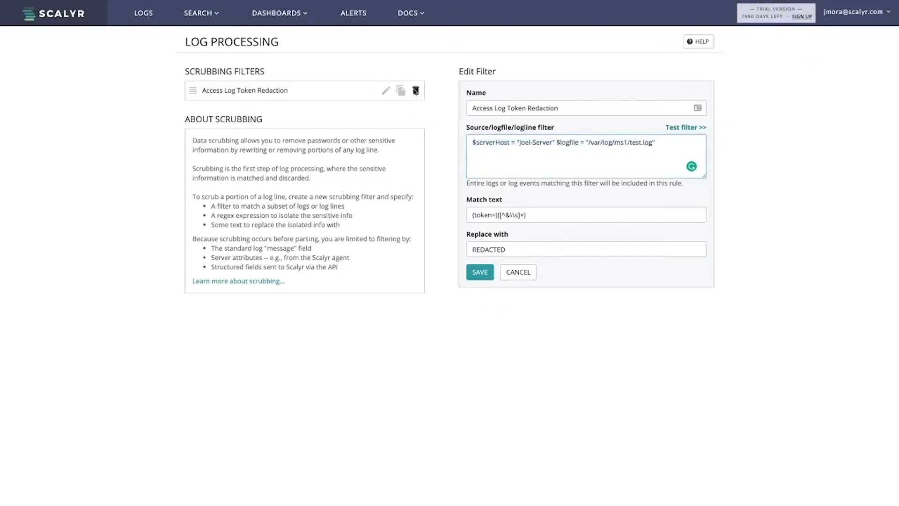
pyautogui.click(418, 92)
pyautogui.click(528, 78)
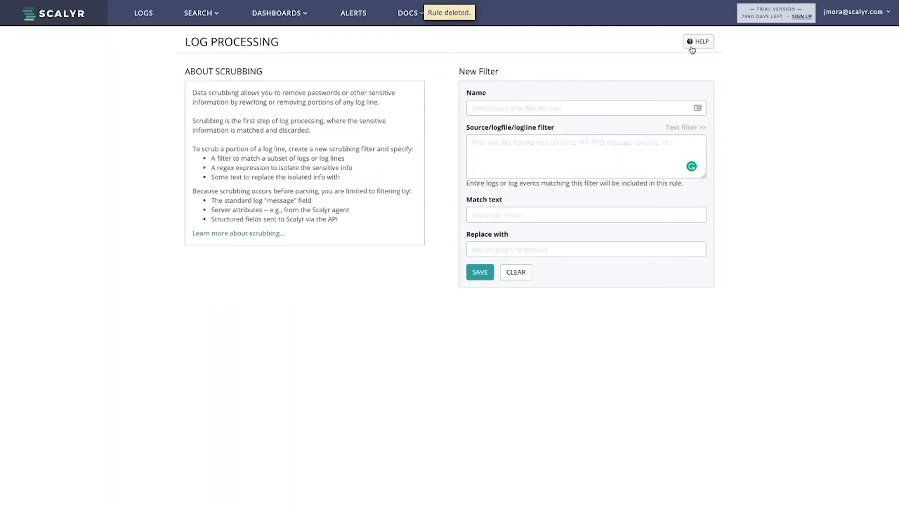
# Step: Start a SEARCH > New Search showing recent events with pathToken, pathUser, pathPath and status
pyautogui.click(848, 23)
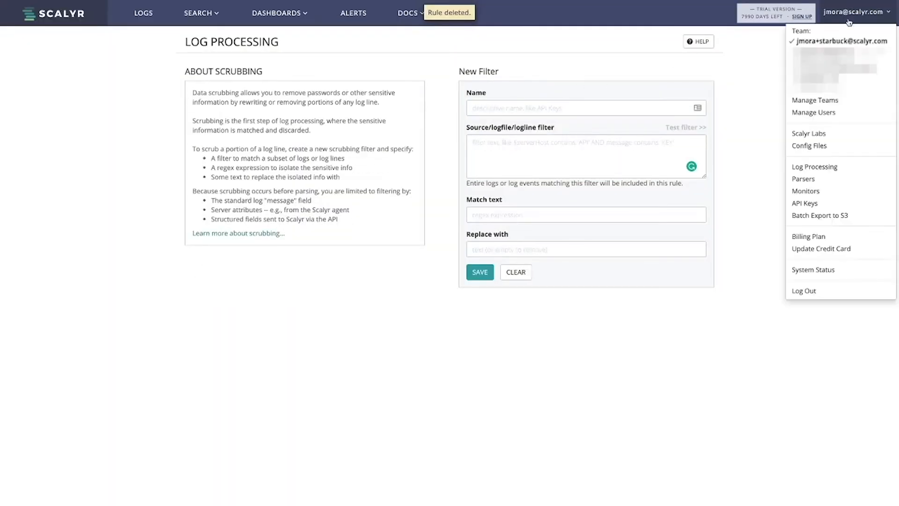
pyautogui.click(677, 76)
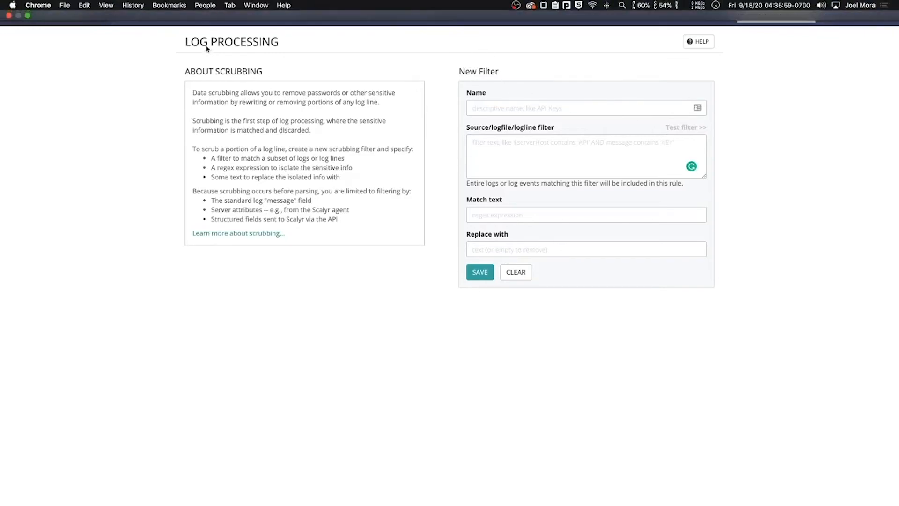
pyautogui.click(209, 14)
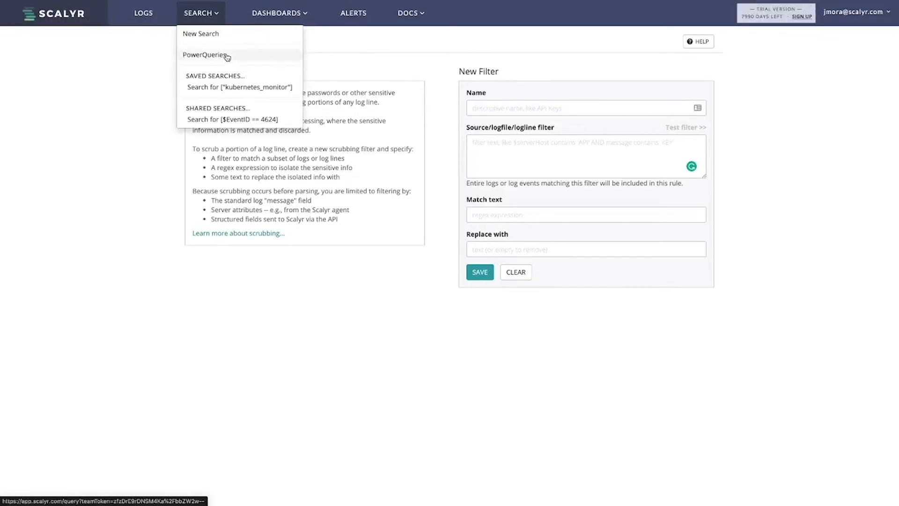
pyautogui.click(225, 34)
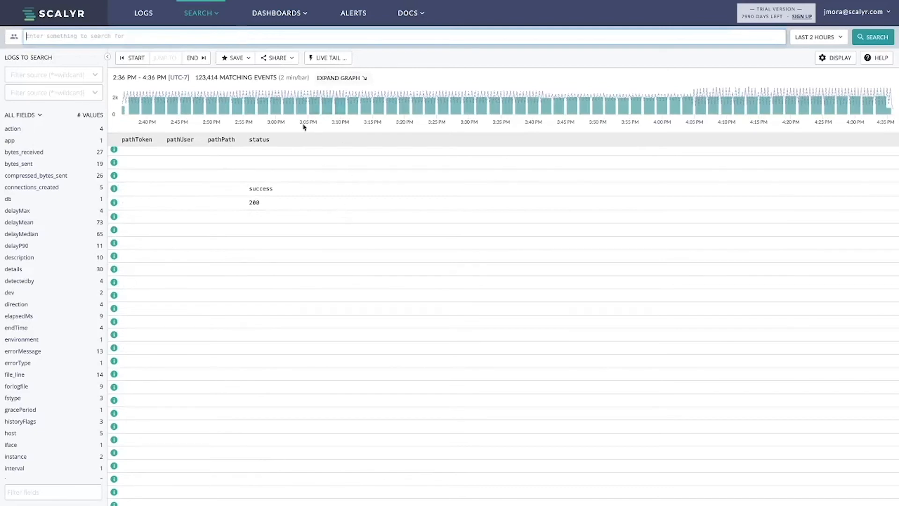
pyautogui.write('P')
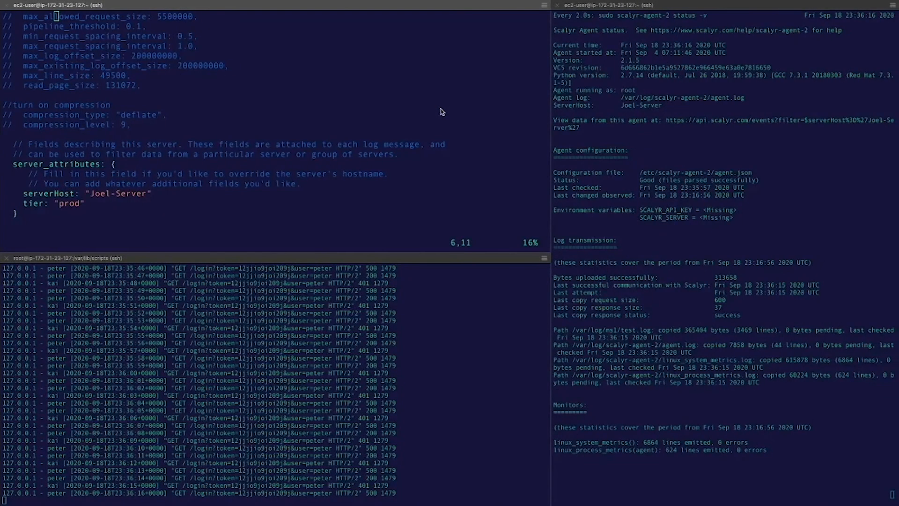
# Step: Look up test.log's parser attribute parser_name in agent.json, then return to the Scalyr search
pyautogui.press('j')
pyautogui.press('j')
pyautogui.press('j')
pyautogui.press('j')
pyautogui.press('j')
pyautogui.press('j')
pyautogui.press('j')
pyautogui.press('j')
pyautogui.press('j')
pyautogui.press('j')
pyautogui.press('j')
pyautogui.press('j')
pyautogui.press('j')
pyautogui.press('j')
pyautogui.press('j')
pyautogui.press('j')
pyautogui.press('j')
pyautogui.press('j')
pyautogui.press('j')
pyautogui.press('j')
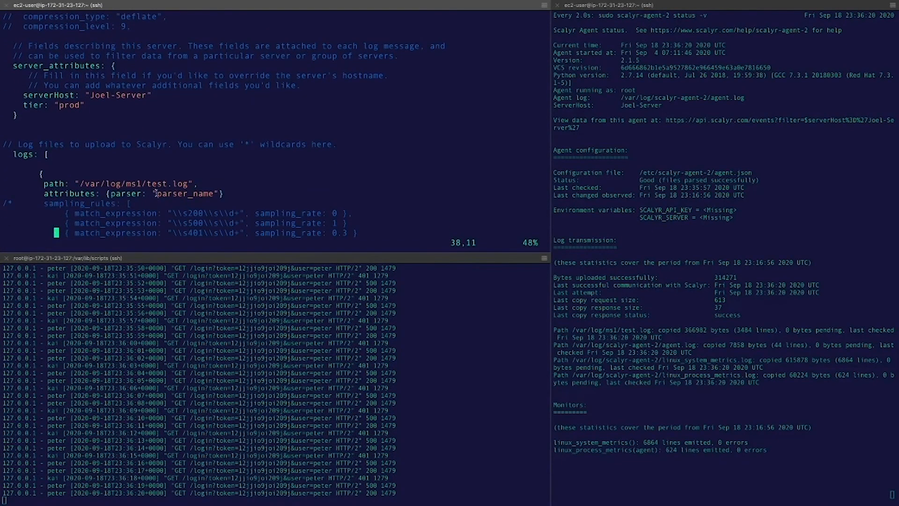
pyautogui.moveTo(157, 193); pyautogui.dragTo(215, 194)
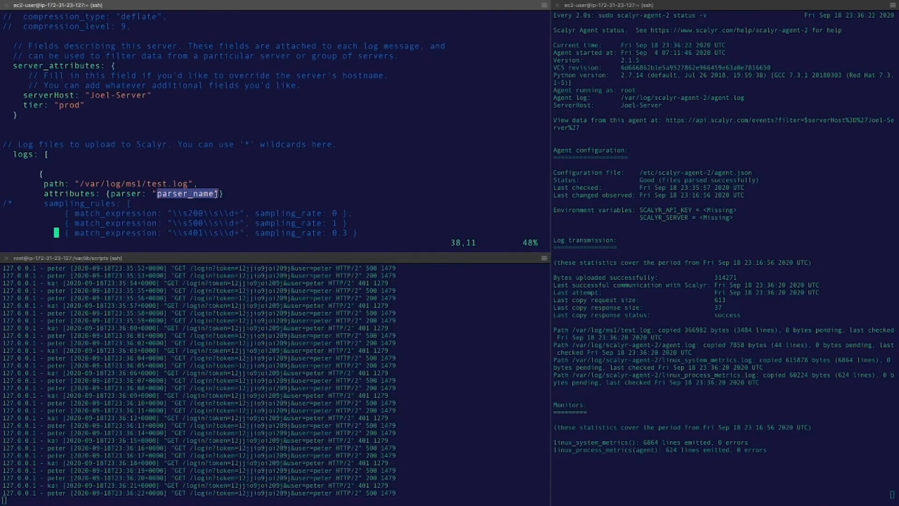
pyautogui.hotkey('ctrl', 'Left')
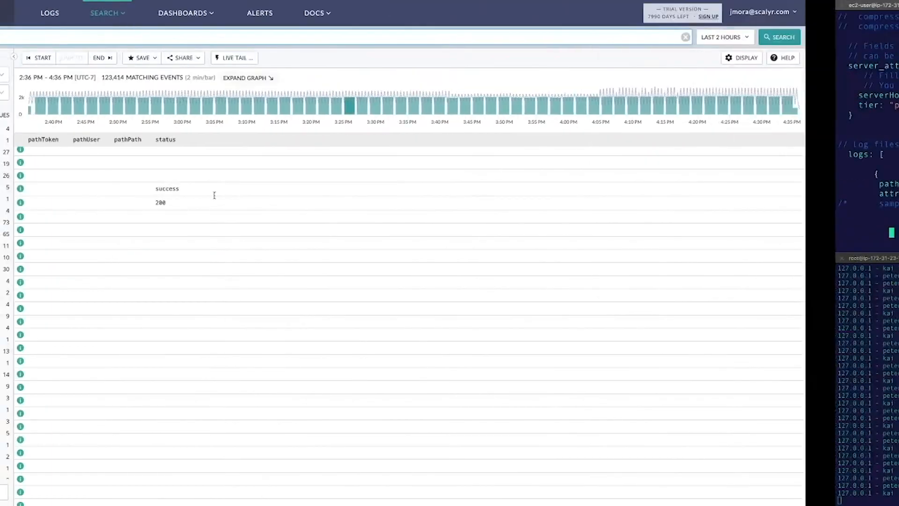
# Step: Filter the search to parser_name events, removing the empty parser clause from the query
pyautogui.scroll(-10, 64, 377)
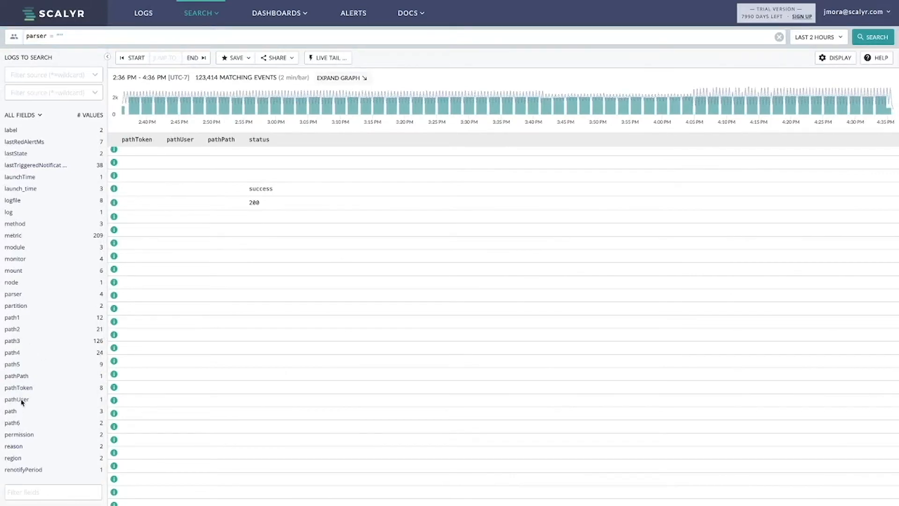
pyautogui.click(40, 296)
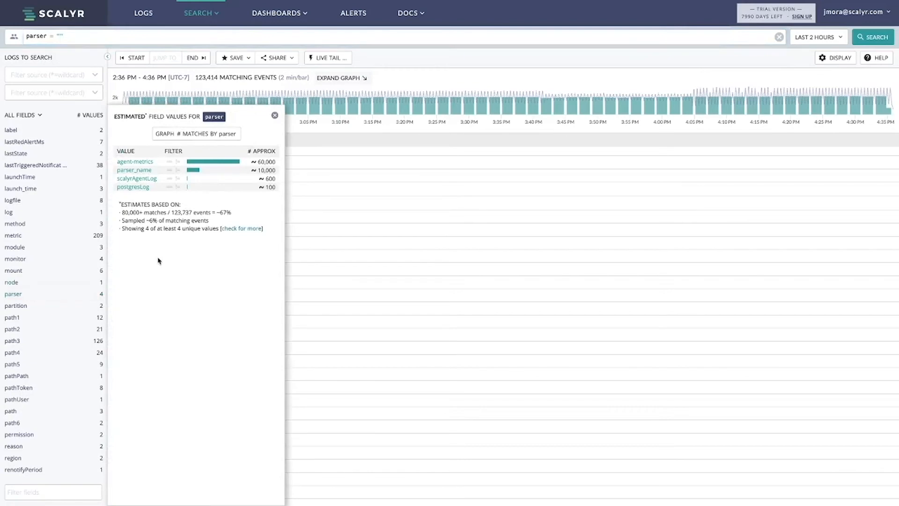
pyautogui.click(149, 177)
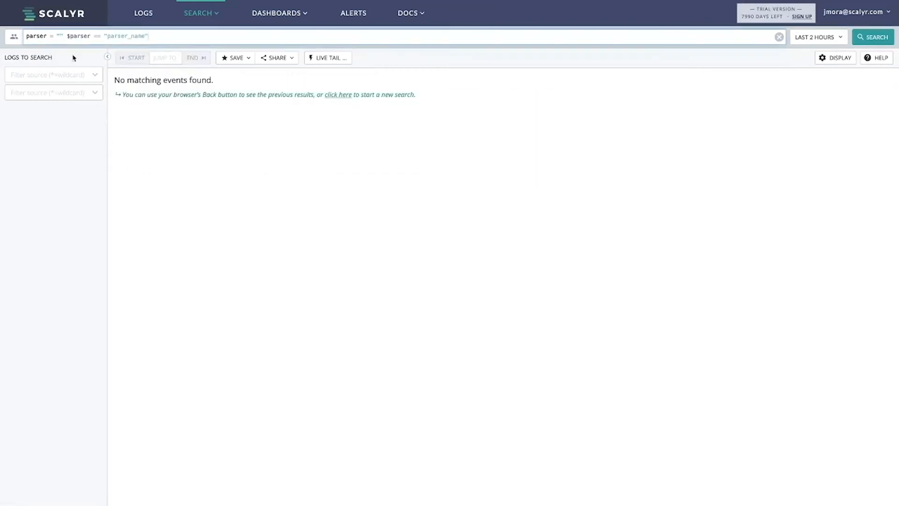
pyautogui.hotkey('shift', 'Home')
pyautogui.press('BackSpace')
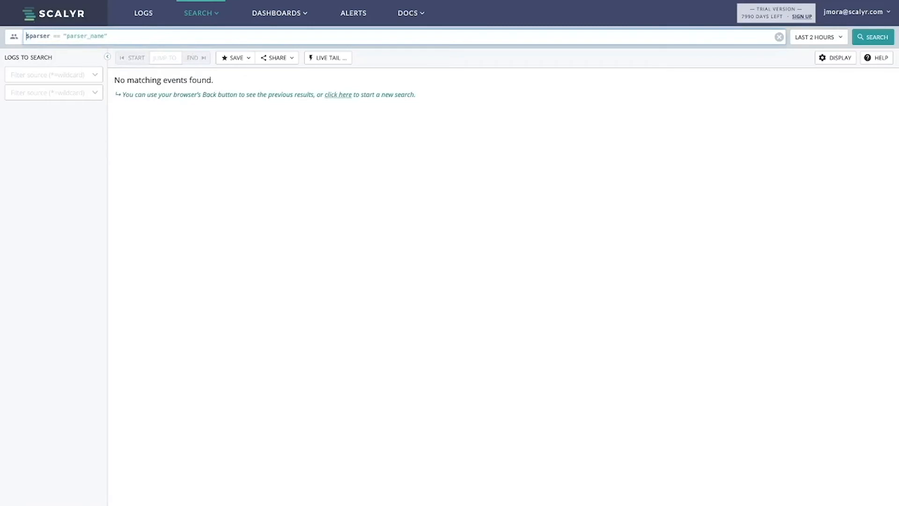
pyautogui.press('Return')
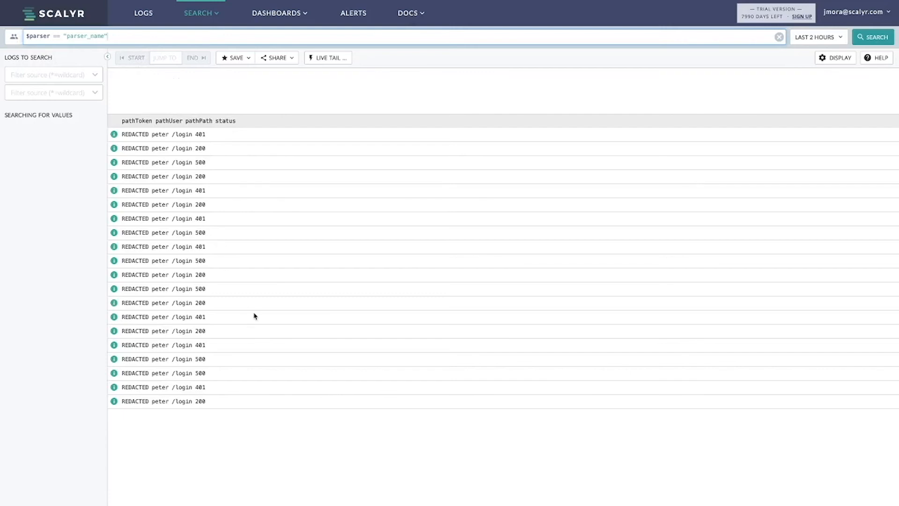
# Step: Inspect one event's fields, showing pathToken REDACTED and user annie
pyautogui.scroll(-1, 358, 302)
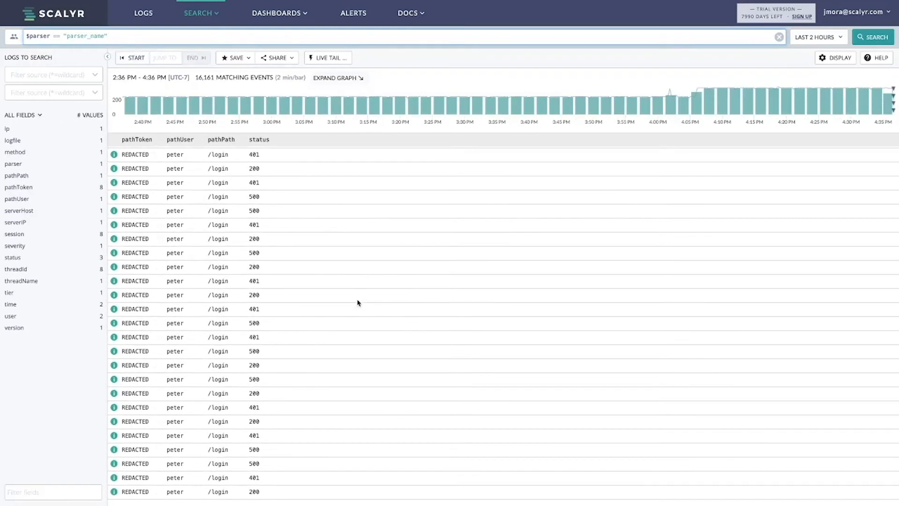
pyautogui.click(328, 369)
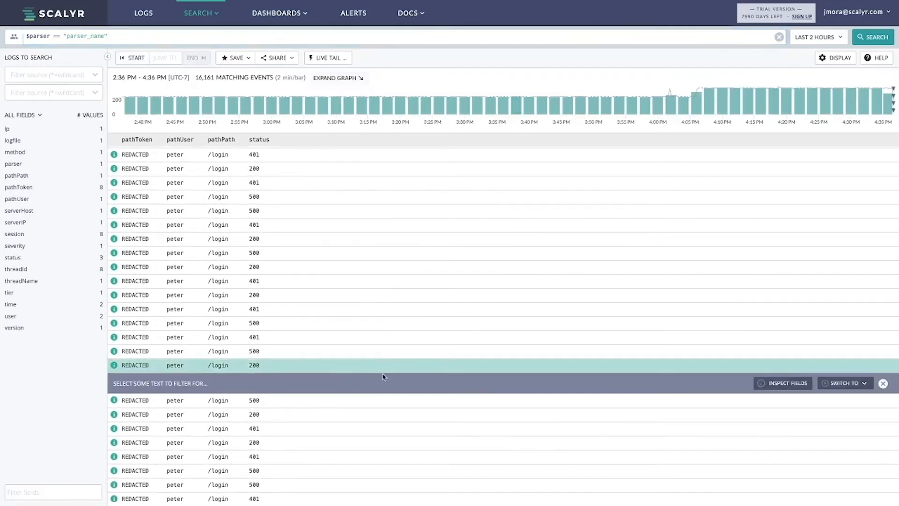
pyautogui.click(784, 384)
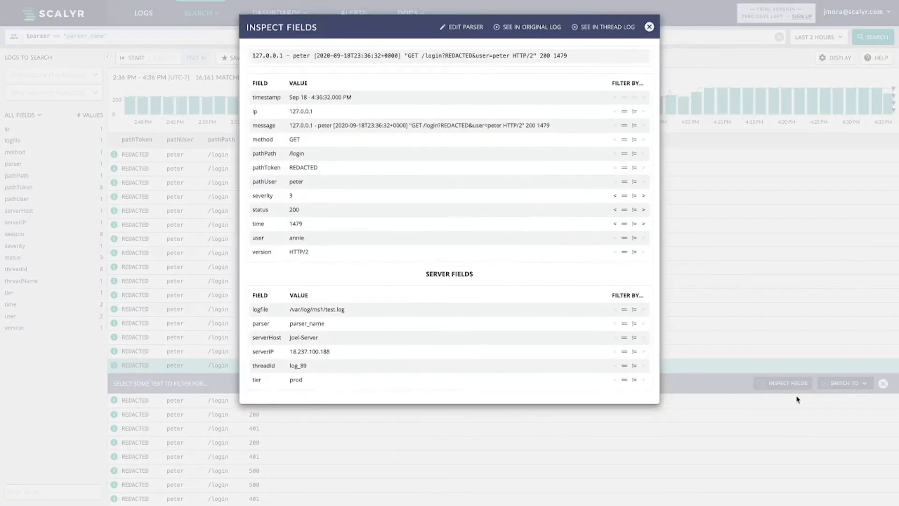
pyautogui.click(467, 28)
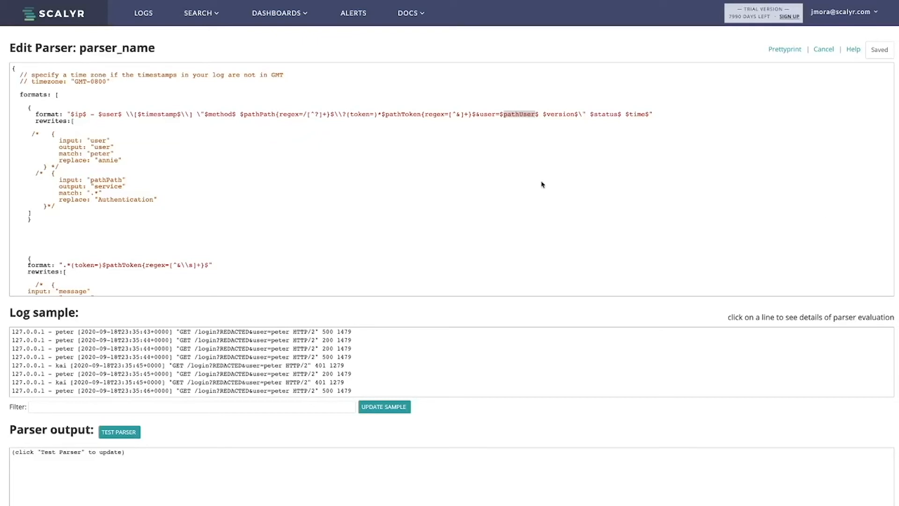
# Step: Review the first format's user, timestamp, method and pathPath fields and its commented-out rewrites
pyautogui.moveTo(29, 108); pyautogui.dragTo(28, 224)
pyautogui.click(28, 225)
pyautogui.doubleClick(113, 114)
pyautogui.doubleClick(163, 115)
pyautogui.doubleClick(216, 115)
pyautogui.doubleClick(259, 114)
pyautogui.moveTo(35, 121); pyautogui.dragTo(53, 215)
pyautogui.click(54, 214)
# Step: Review the second format's commented-out rewrite block, positioning at its /* opener
pyautogui.scroll(-3, 54, 215)
pyautogui.moveTo(20, 146); pyautogui.dragTo(70, 255)
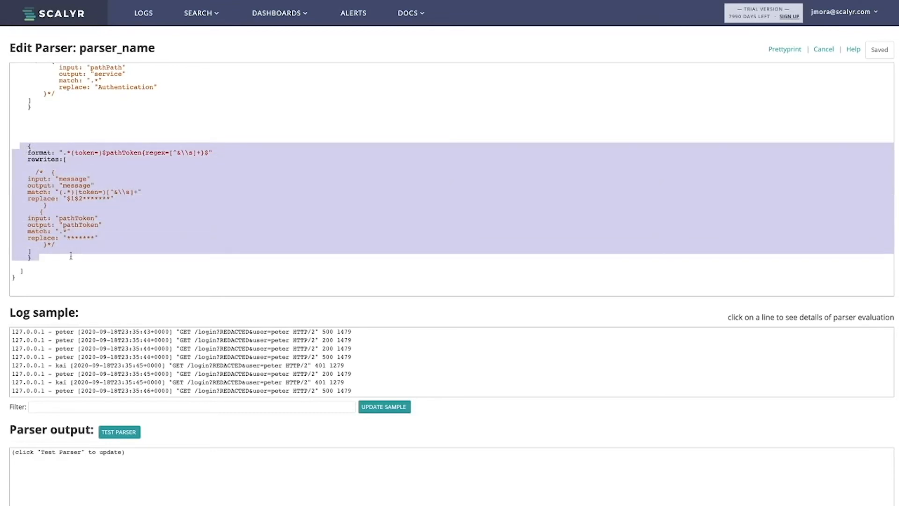
pyautogui.click(42, 172)
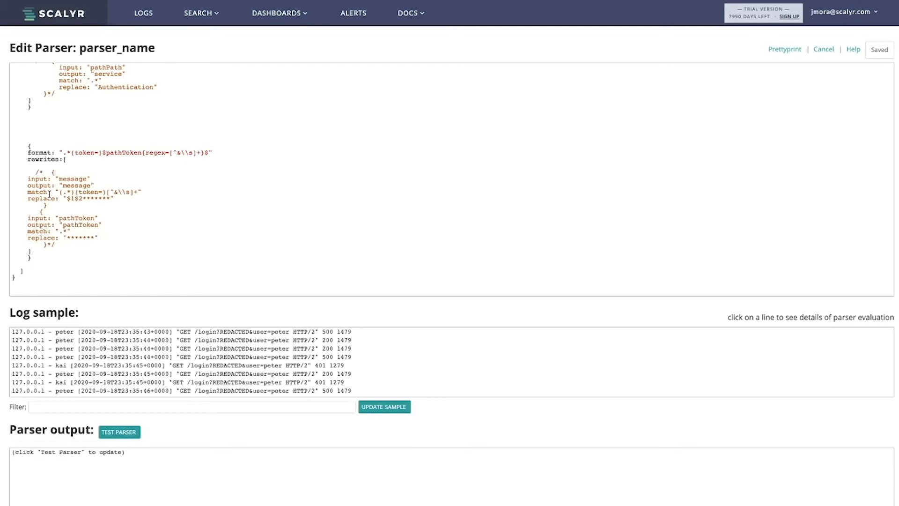
# Step: Remove the /* */ around the second format's rewrites and review its (token= pathToken capture
pyautogui.press('BackSpace')
pyautogui.press('BackSpace')
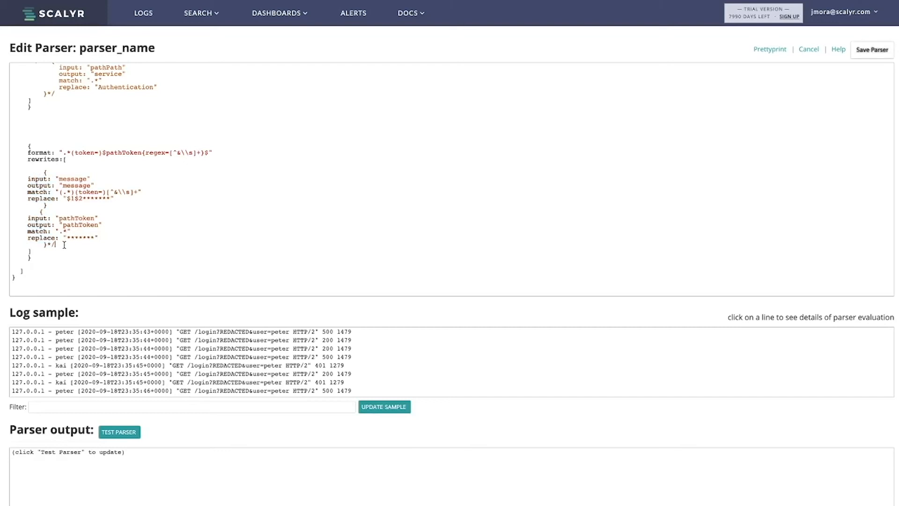
pyautogui.press('BackSpace')
pyautogui.press('BackSpace')
pyautogui.click(41, 153)
pyautogui.scroll(3, 42, 136)
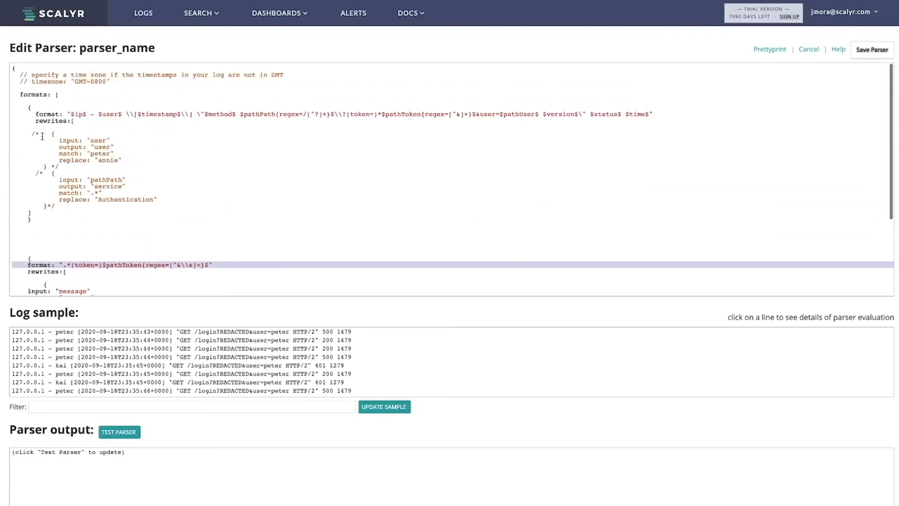
pyautogui.scroll(-3, 44, 192)
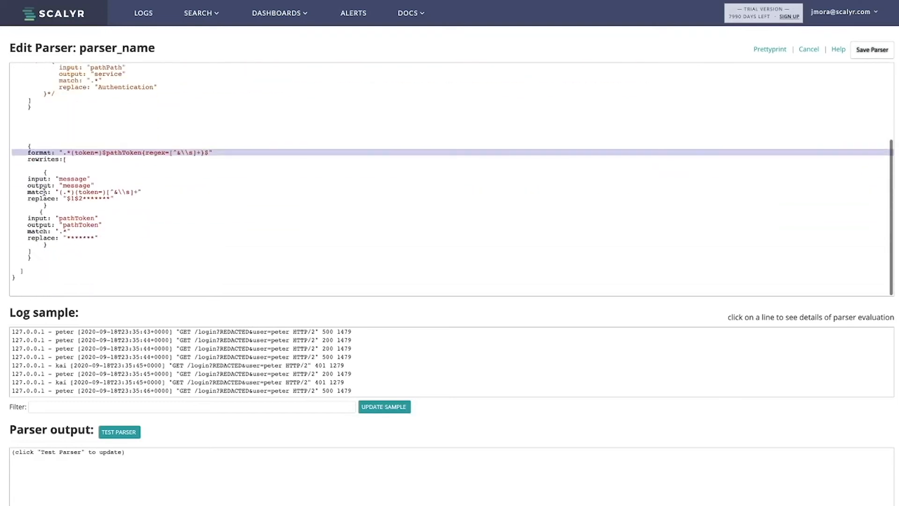
pyautogui.click(72, 153)
pyautogui.moveTo(71, 153); pyautogui.dragTo(100, 153)
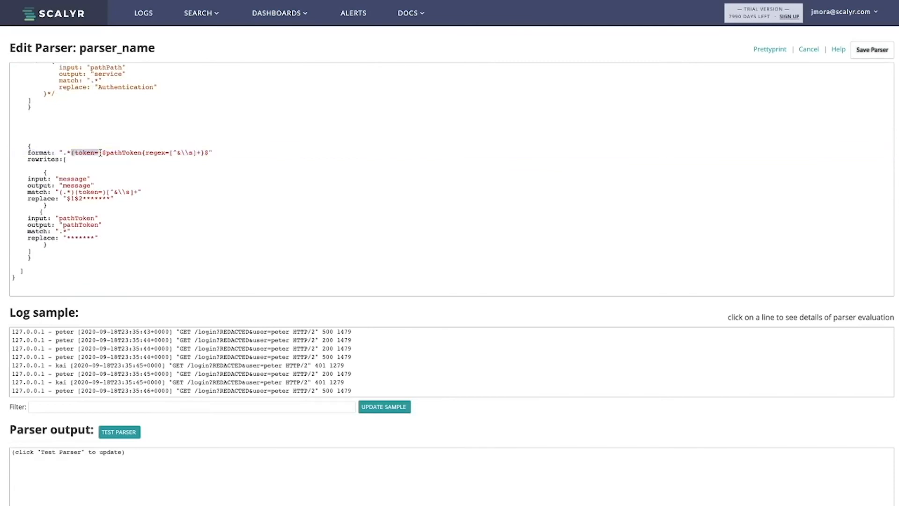
pyautogui.moveTo(208, 154); pyautogui.dragTo(105, 154)
pyautogui.click(94, 154)
# Step: Comment out only the message rewrite with /* */ and run TEST PARSER
pyautogui.doubleClick(67, 179)
pyautogui.click(36, 174)
pyautogui.write('/*')
pyautogui.click(48, 206)
pyautogui.write('*/')
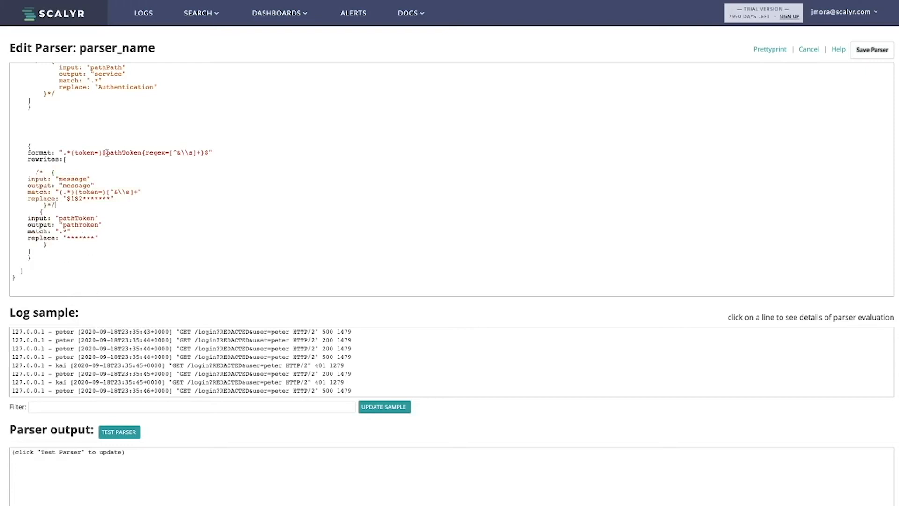
pyautogui.moveTo(107, 153); pyautogui.dragTo(141, 152)
pyautogui.click(115, 432)
# Step: Review the pathToken masking rule, locating pathToken in its format and output lines
pyautogui.moveTo(44, 211); pyautogui.dragTo(56, 243)
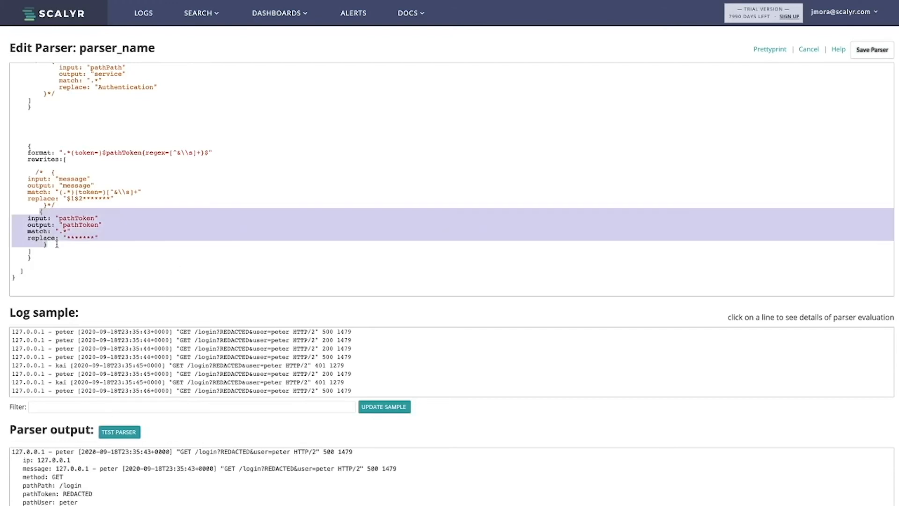
pyautogui.click(58, 245)
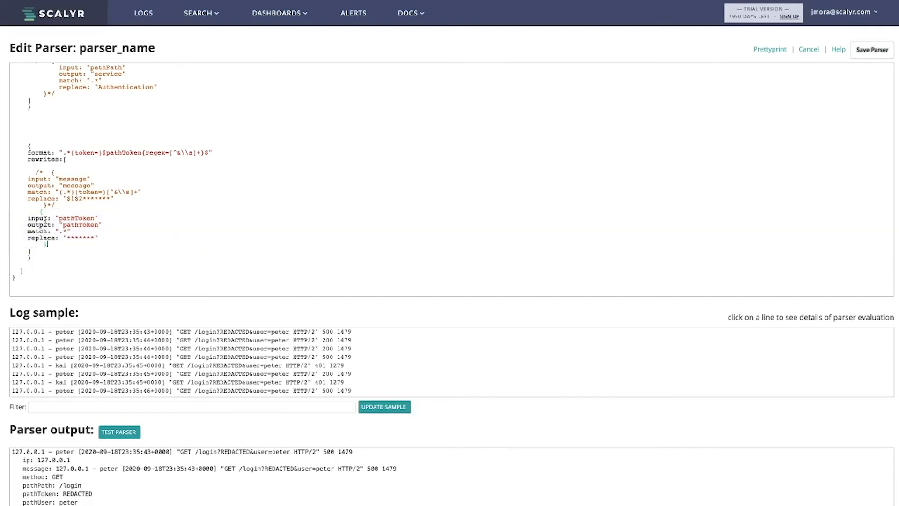
pyautogui.doubleClick(78, 219)
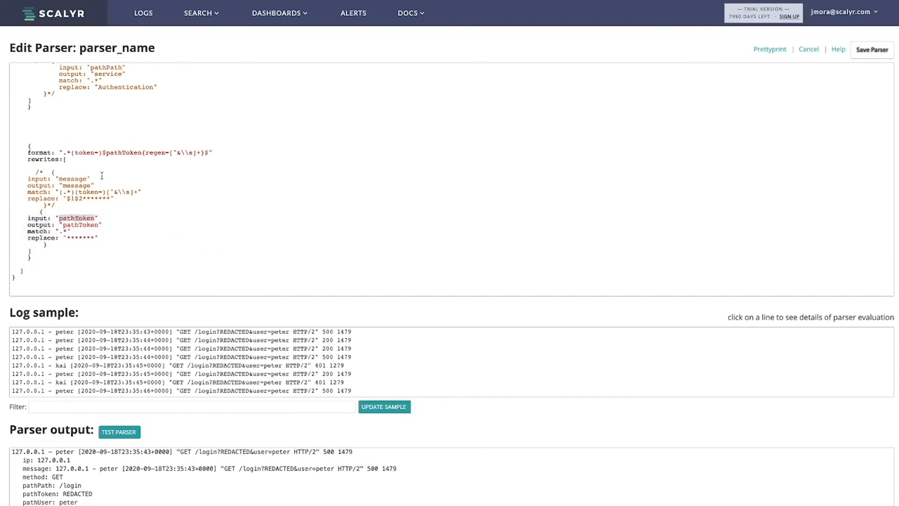
pyautogui.doubleClick(119, 152)
pyautogui.doubleClick(76, 225)
pyautogui.doubleClick(125, 152)
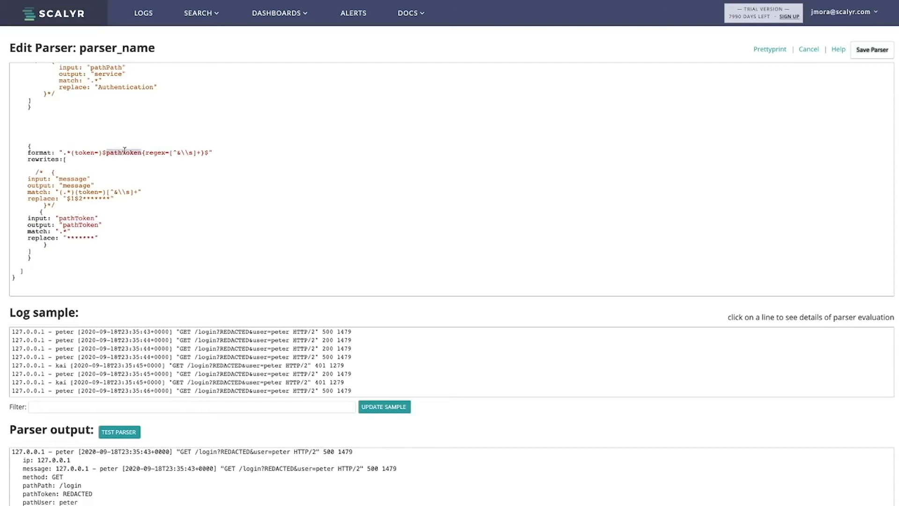
pyautogui.click(76, 227)
pyautogui.doubleClick(77, 226)
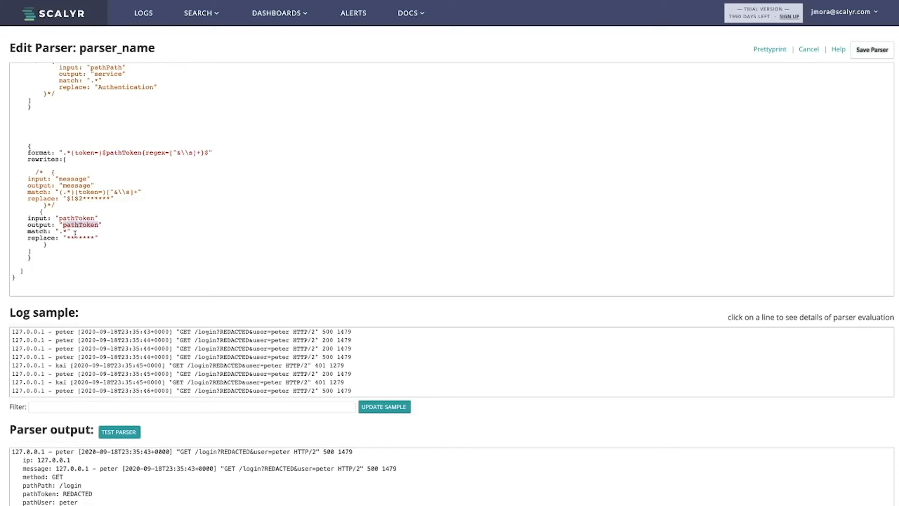
# Step: Check the token regex and its '*******' replacement, then re-run the parser test
pyautogui.click(69, 231)
pyautogui.click(171, 153)
pyautogui.moveTo(170, 154); pyautogui.dragTo(199, 154)
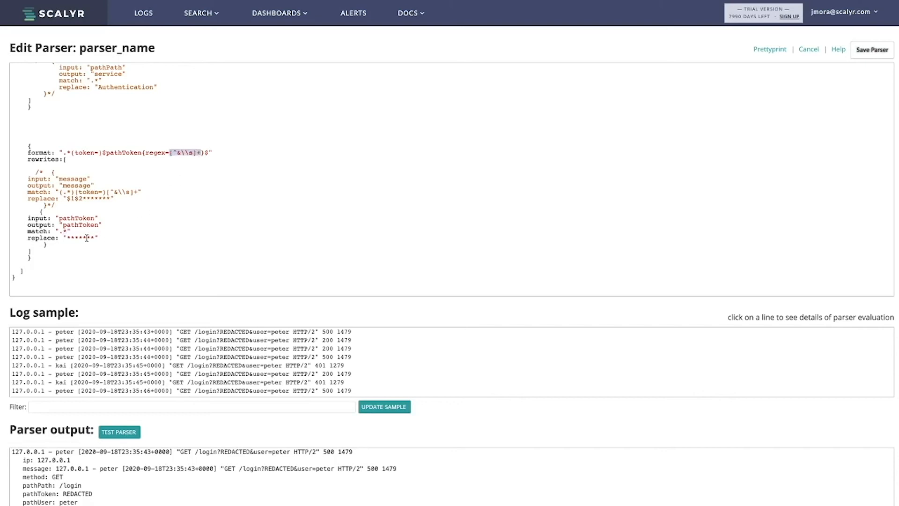
pyautogui.click(68, 231)
pyautogui.moveTo(67, 239); pyautogui.dragTo(95, 237)
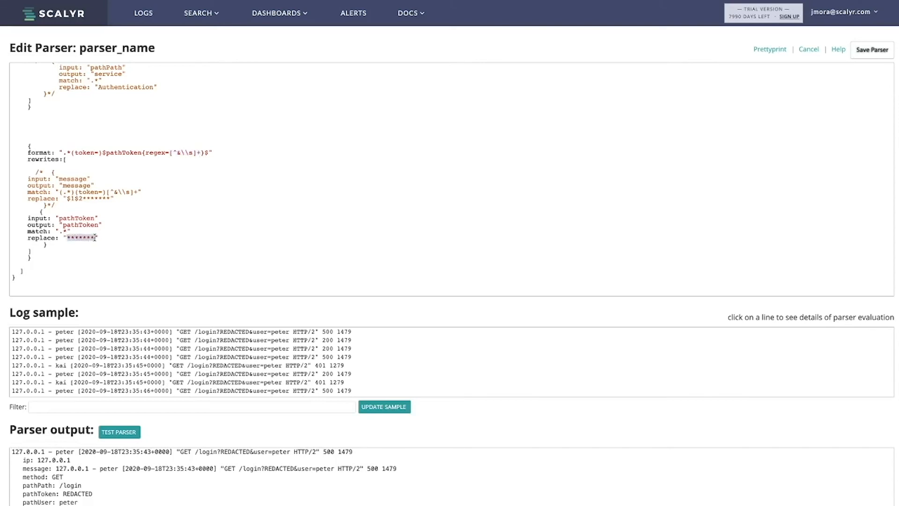
pyautogui.click(95, 238)
pyautogui.scroll(-1, 75, 205)
pyautogui.click(119, 431)
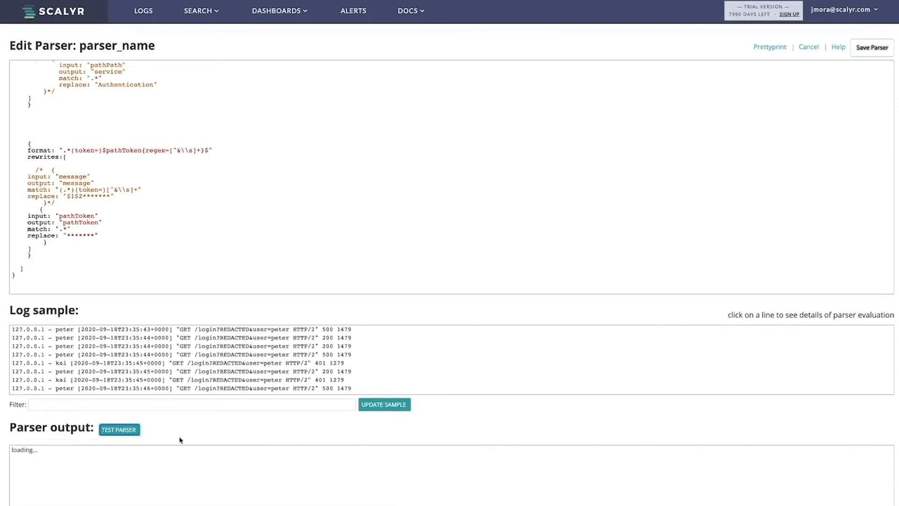
# Step: Refresh the log sample and confirm pathToken shows ******* while message keeps the raw token
pyautogui.scroll(-3, 91, 422)
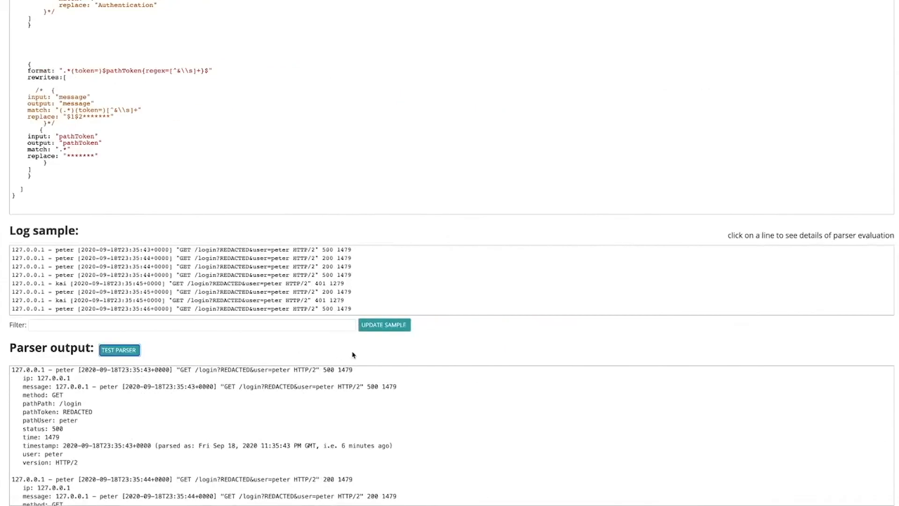
pyautogui.click(384, 324)
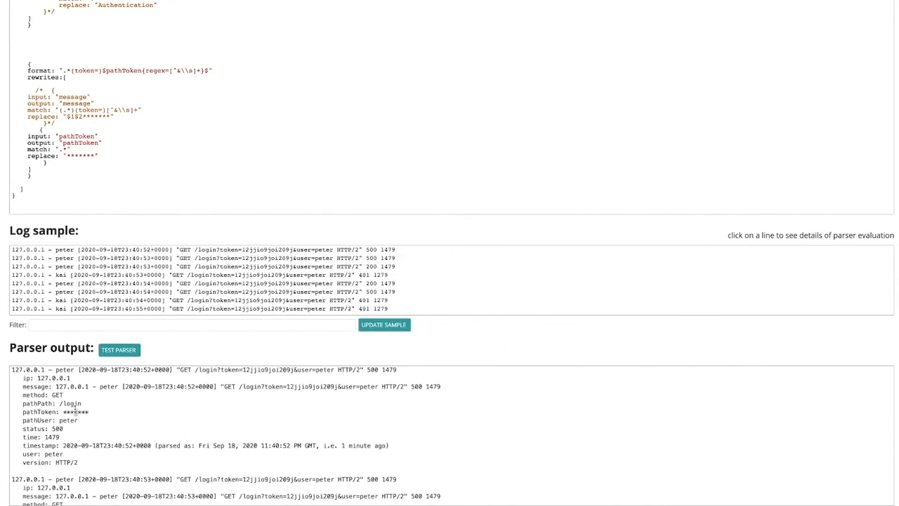
pyautogui.tripleClick(74, 410)
pyautogui.moveTo(89, 412); pyautogui.dragTo(64, 412)
pyautogui.click(64, 413)
pyautogui.doubleClick(80, 155)
pyautogui.moveTo(336, 386); pyautogui.dragTo(289, 386)
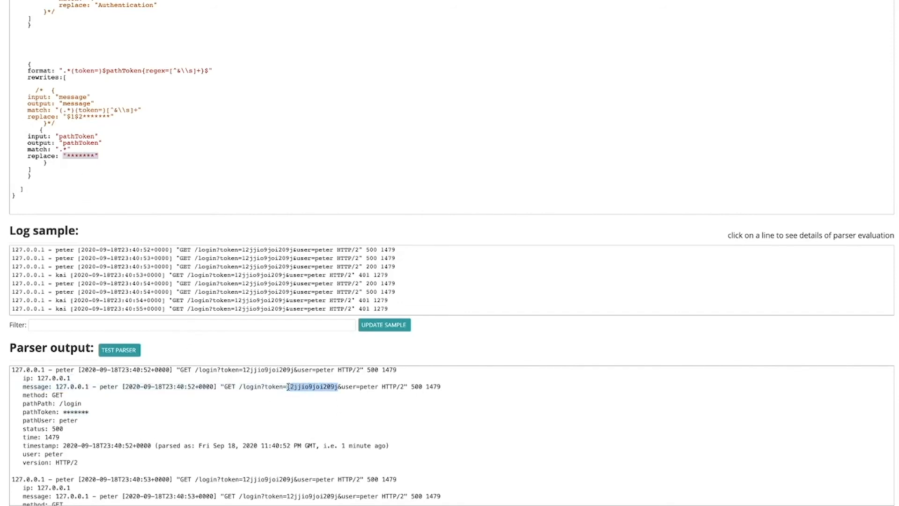
pyautogui.click(47, 89)
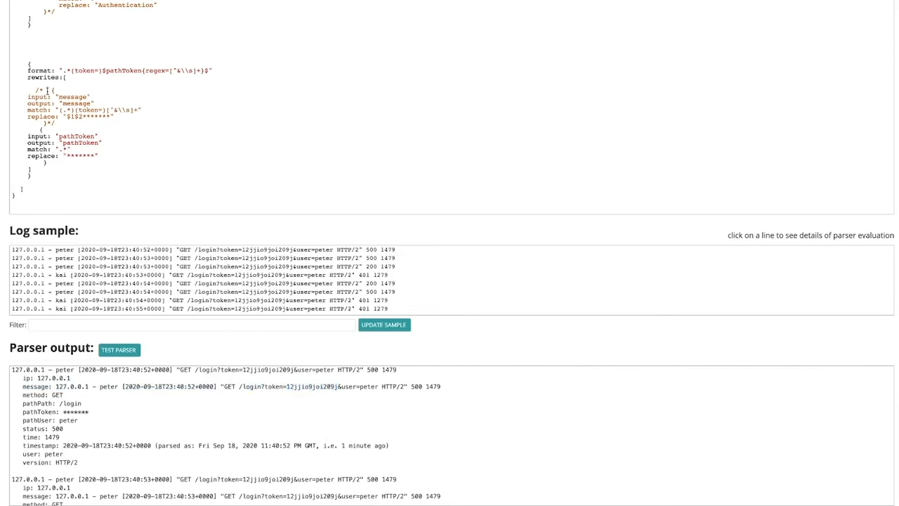
# Step: Uncomment the message rewrite block so message tokens are replaced with '$1$2*******'
pyautogui.press('BackSpace')
pyautogui.press('BackSpace')
pyautogui.click(55, 122)
pyautogui.press('BackSpace')
pyautogui.press('BackSpace')
pyautogui.doubleClick(61, 97)
pyautogui.doubleClick(68, 104)
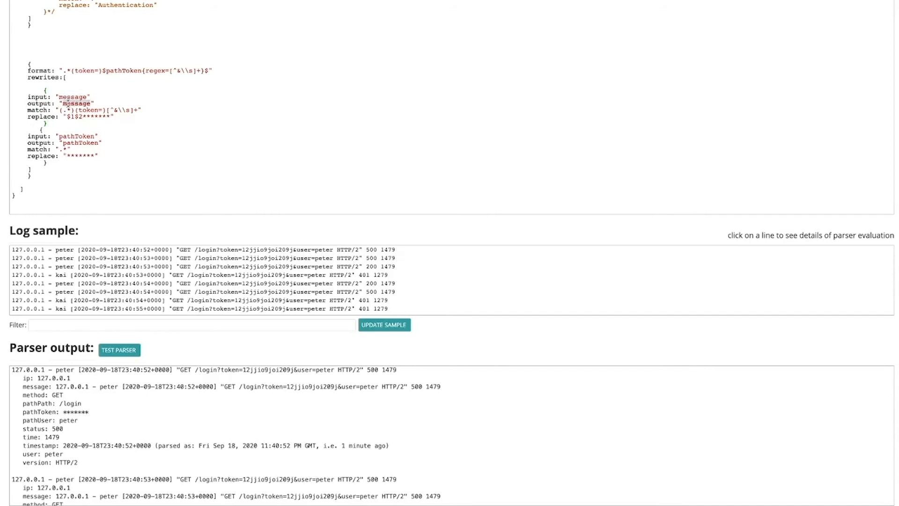
pyautogui.click(71, 95)
# Step: Re-run the parser test and confirm the token is ******* in both message and pathToken
pyautogui.scroll(1, 49, 94)
pyautogui.click(119, 355)
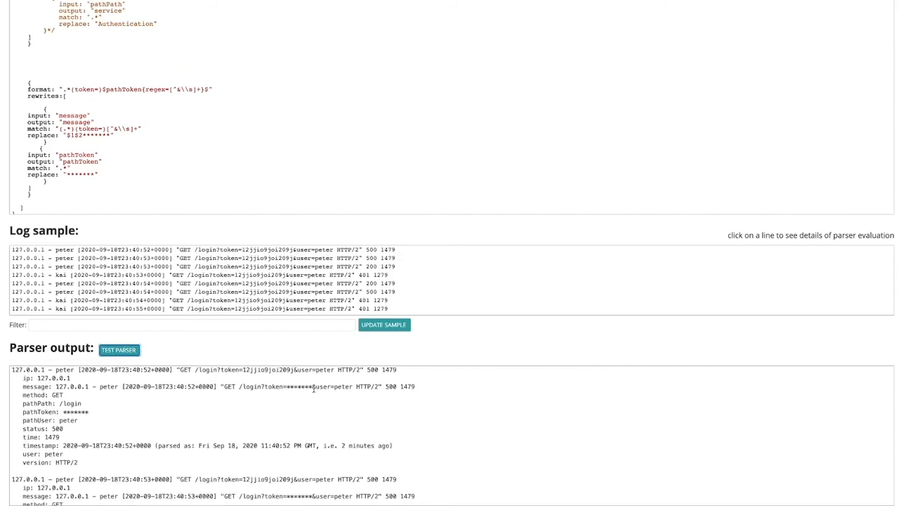
pyautogui.moveTo(313, 387); pyautogui.dragTo(288, 387)
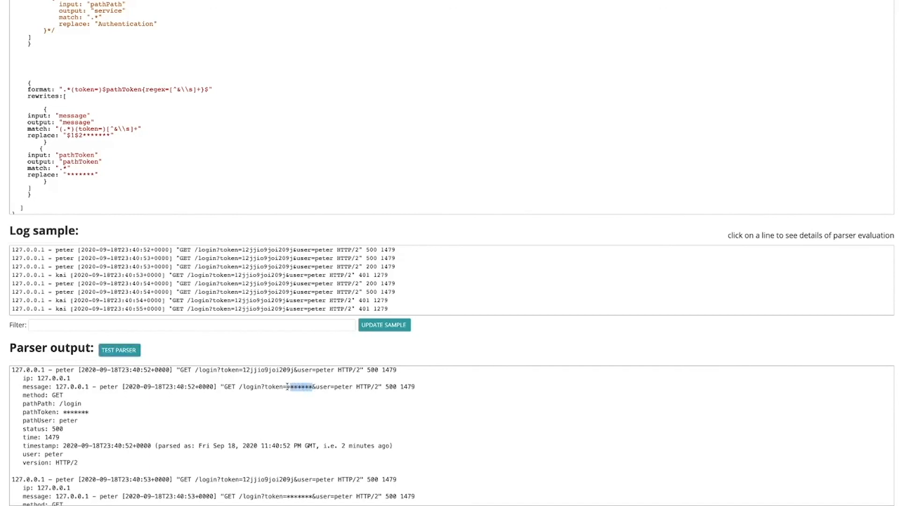
pyautogui.tripleClick(73, 412)
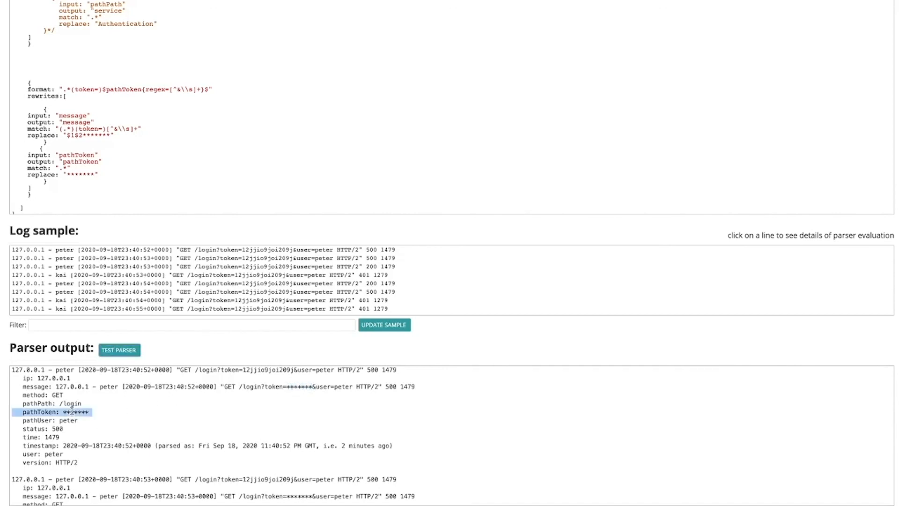
pyautogui.click(121, 419)
# Step: Scroll back up to the second format block in the parser editor
pyautogui.scroll(2, 172, 143)
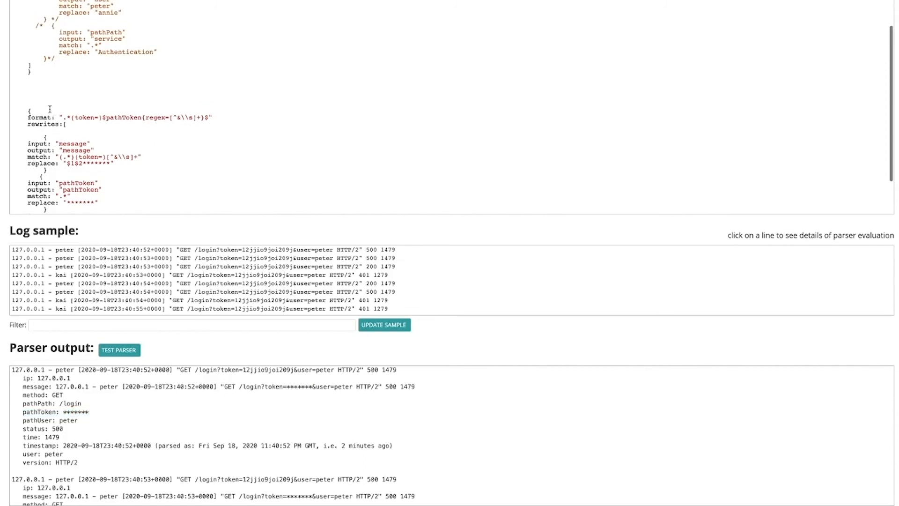
pyautogui.moveTo(21, 110); pyautogui.dragTo(87, 183)
pyautogui.click(88, 182)
pyautogui.scroll(-2, 88, 182)
pyautogui.click(32, 64)
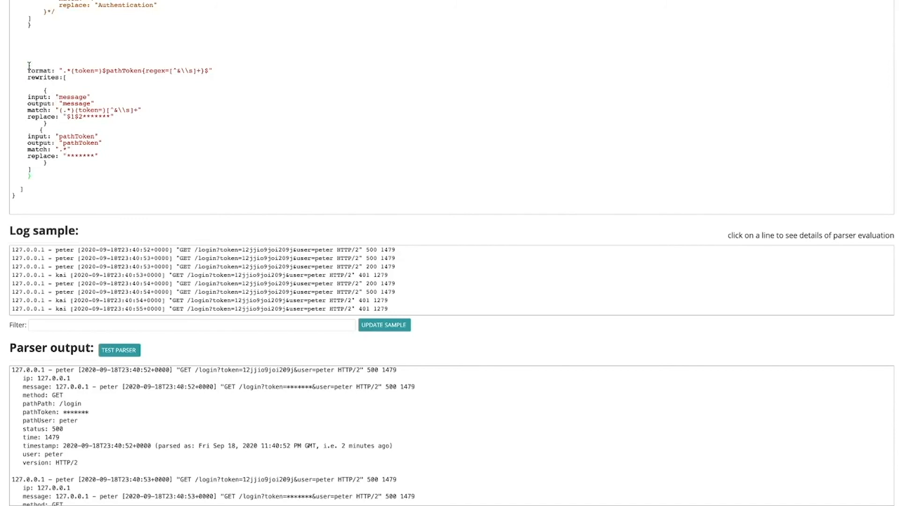
pyautogui.scroll(5, 29, 65)
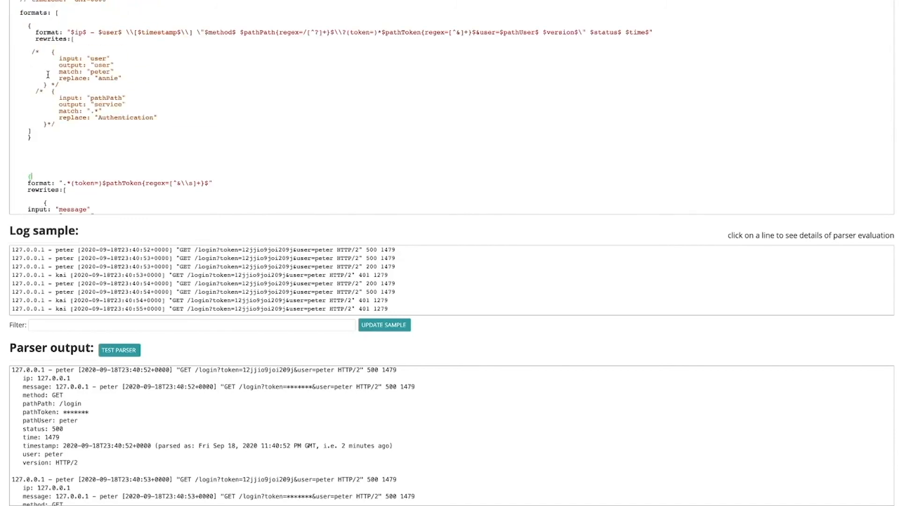
pyautogui.scroll(2, 48, 75)
# Step: Uncomment the user rewrite rule that replaces peter with annie
pyautogui.click(41, 108)
pyautogui.press('BackSpace')
pyautogui.press('BackSpace')
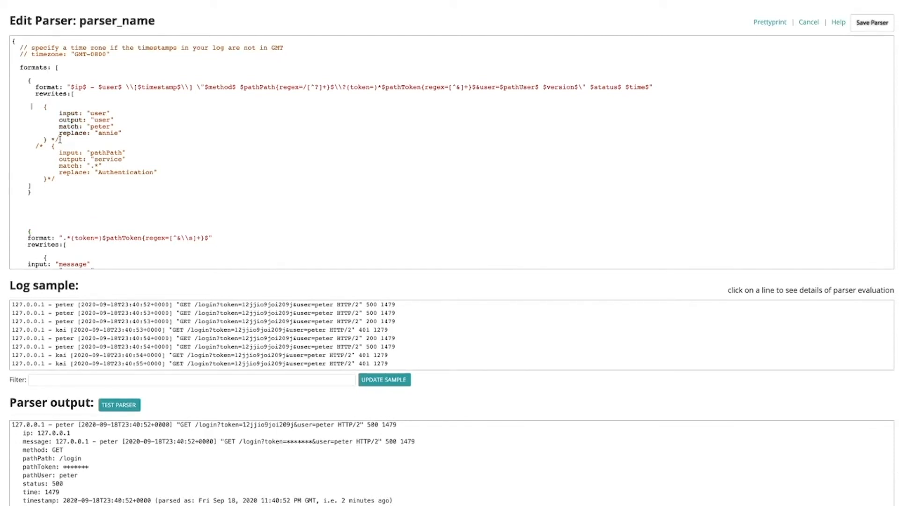
pyautogui.press('BackSpace')
pyautogui.doubleClick(97, 113)
pyautogui.click(99, 115)
pyautogui.doubleClick(98, 119)
pyautogui.doubleClick(110, 87)
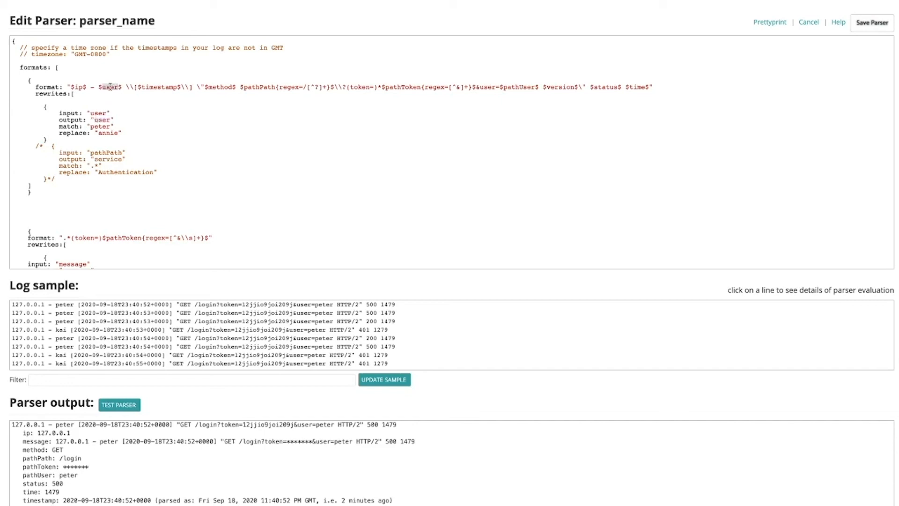
pyautogui.doubleClick(99, 126)
pyautogui.click(106, 126)
pyautogui.doubleClick(108, 132)
# Step: Re-run the parser test and confirm the output shows user: annie
pyautogui.click(127, 403)
pyautogui.scroll(-1, 154, 420)
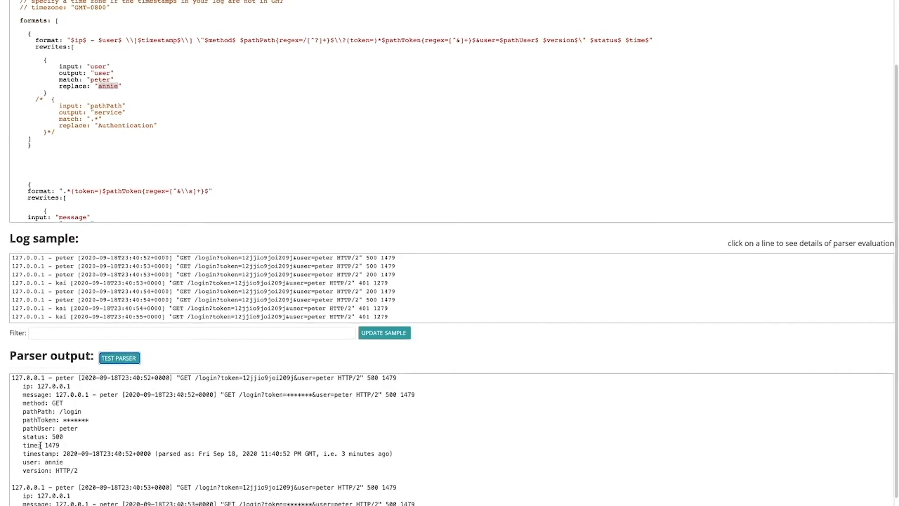
pyautogui.doubleClick(47, 463)
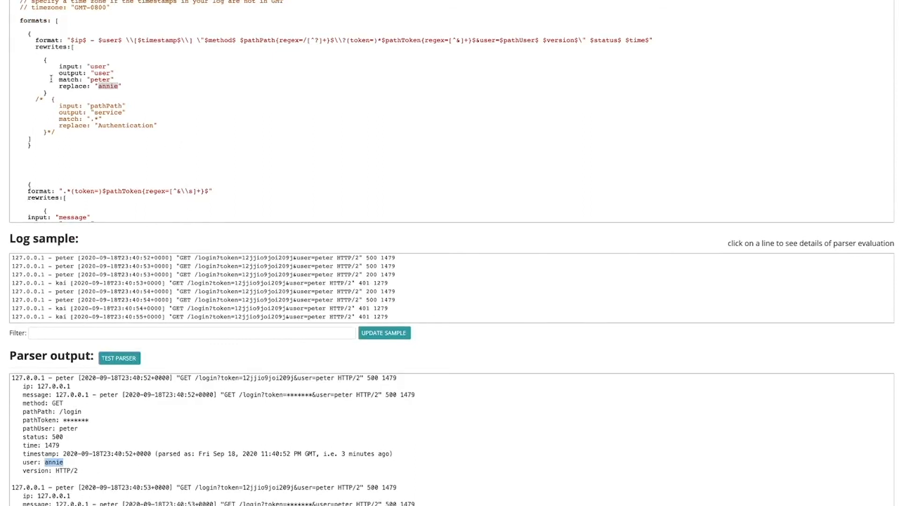
# Step: Remove the comment markers from the pathPath 'Authentication' service rule
pyautogui.click(43, 99)
pyautogui.press('BackSpace')
pyautogui.press('BackSpace')
pyautogui.click(55, 133)
pyautogui.press('BackSpace')
pyautogui.press('BackSpace')
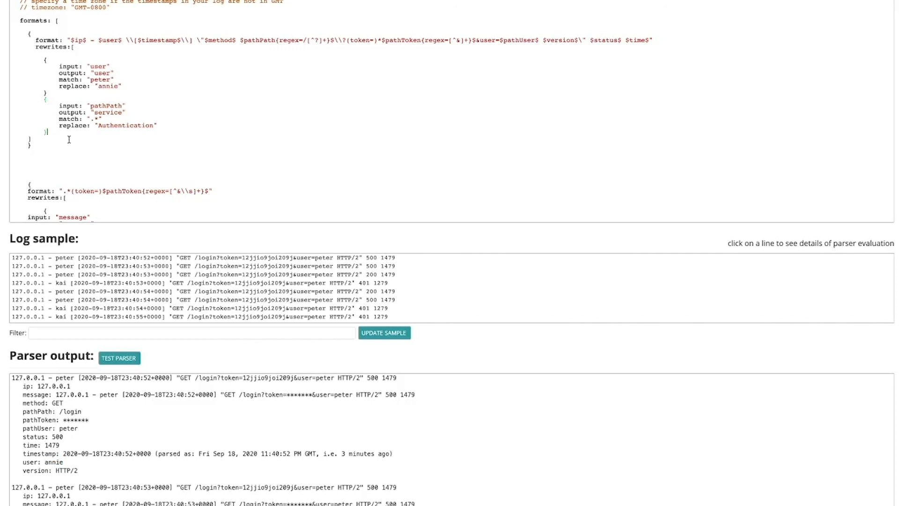
pyautogui.scroll(-1, 74, 128)
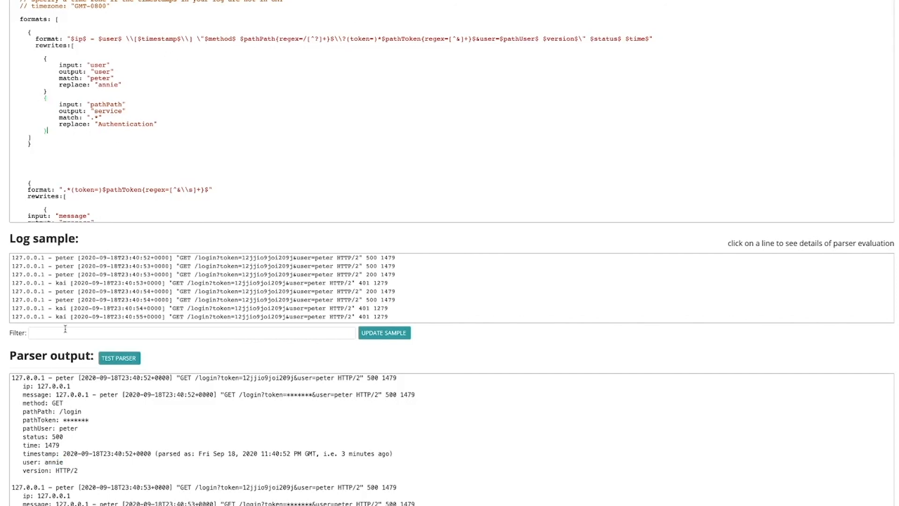
pyautogui.moveTo(82, 412); pyautogui.dragTo(66, 411)
pyautogui.doubleClick(109, 111)
pyautogui.doubleClick(111, 123)
pyautogui.doubleClick(108, 104)
pyautogui.scroll(-1, 159, 80)
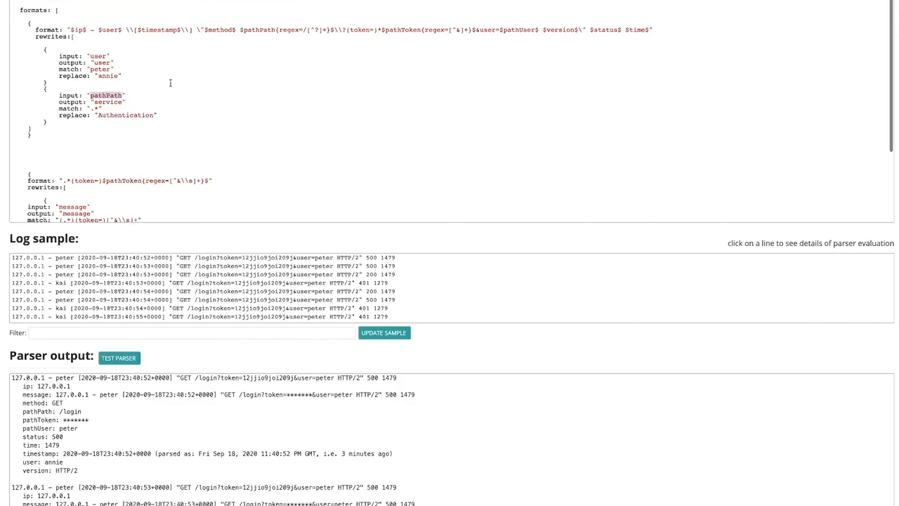
pyautogui.doubleClick(109, 103)
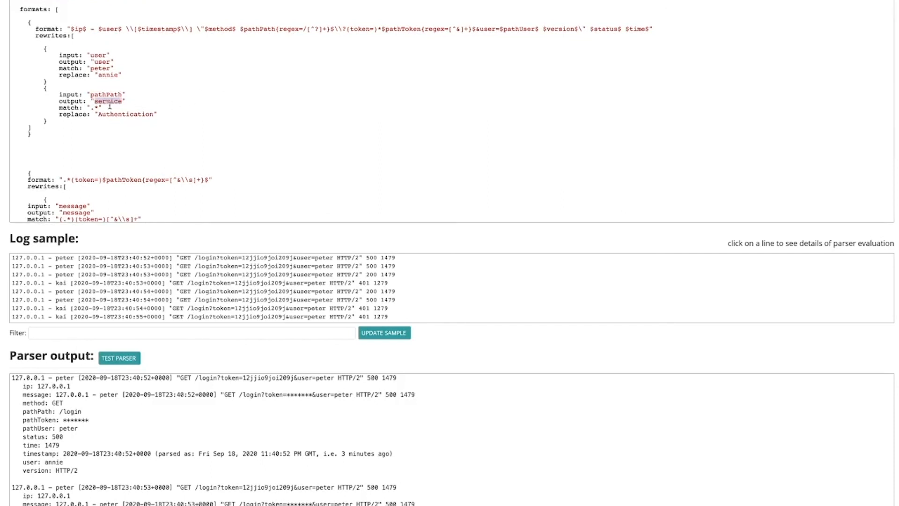
pyautogui.doubleClick(104, 94)
pyautogui.click(98, 109)
pyautogui.moveTo(99, 114); pyautogui.dragTo(155, 114)
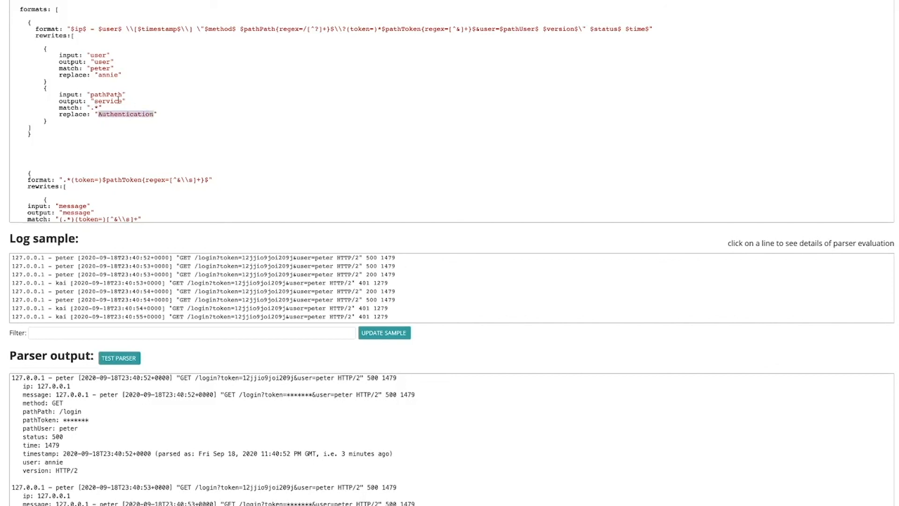
# Step: Re-run the parser test and confirm the output includes service: Authentication
pyautogui.click(124, 359)
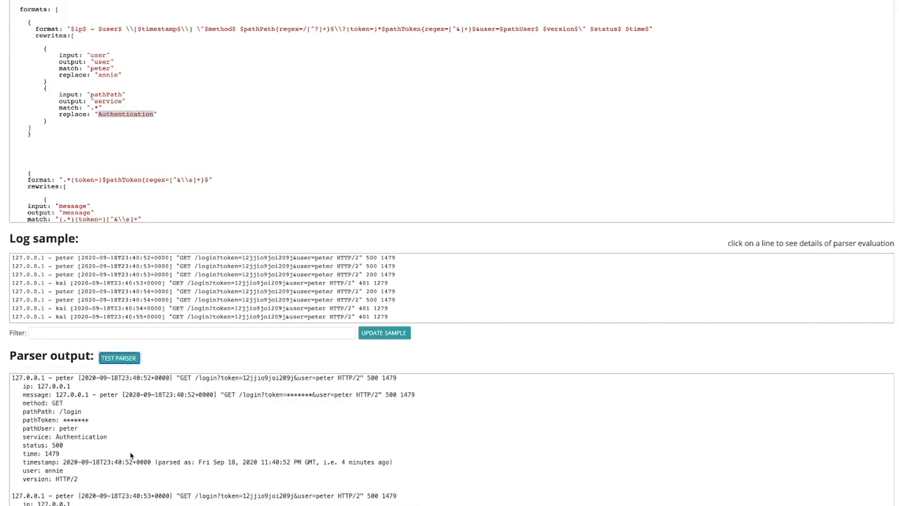
pyautogui.scroll(-1, 132, 453)
pyautogui.doubleClick(41, 428)
pyautogui.doubleClick(72, 427)
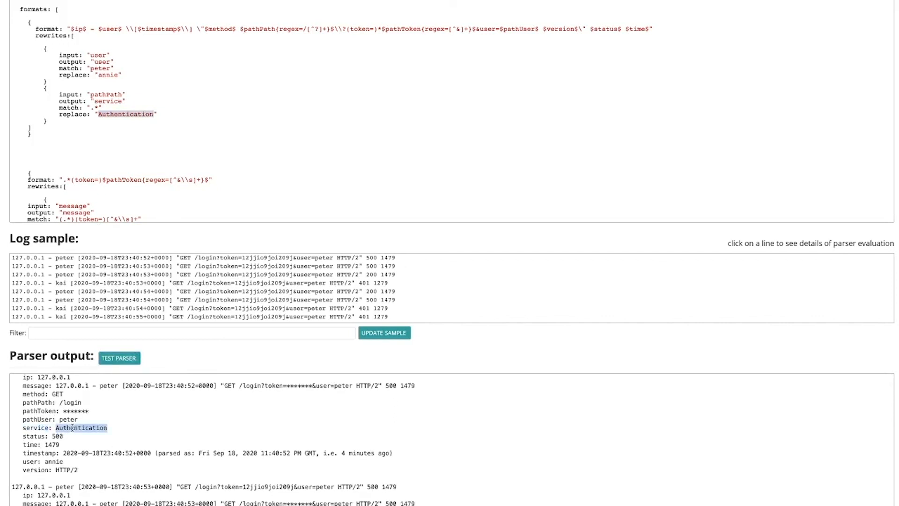
# Step: Save the parser with all the rewrite rules enabled
pyautogui.scroll(2, 190, 241)
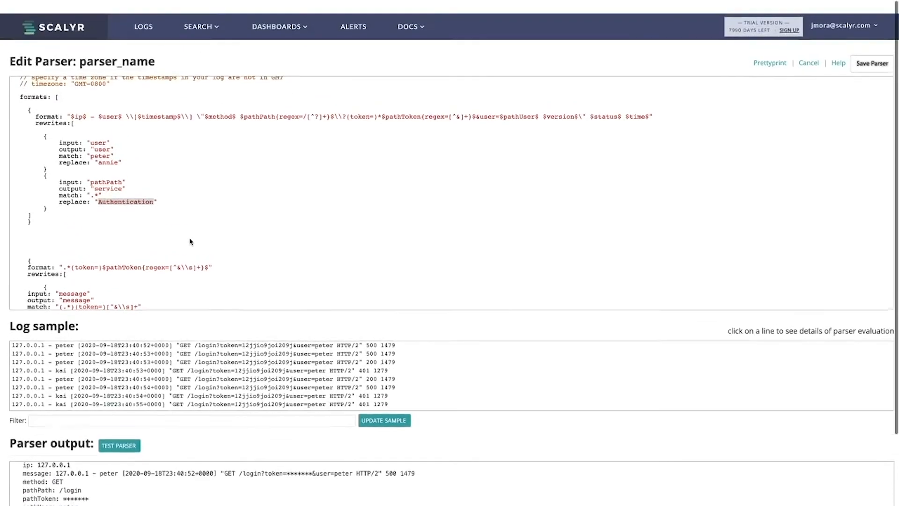
pyautogui.scroll(1, 151, 183)
pyautogui.click(877, 54)
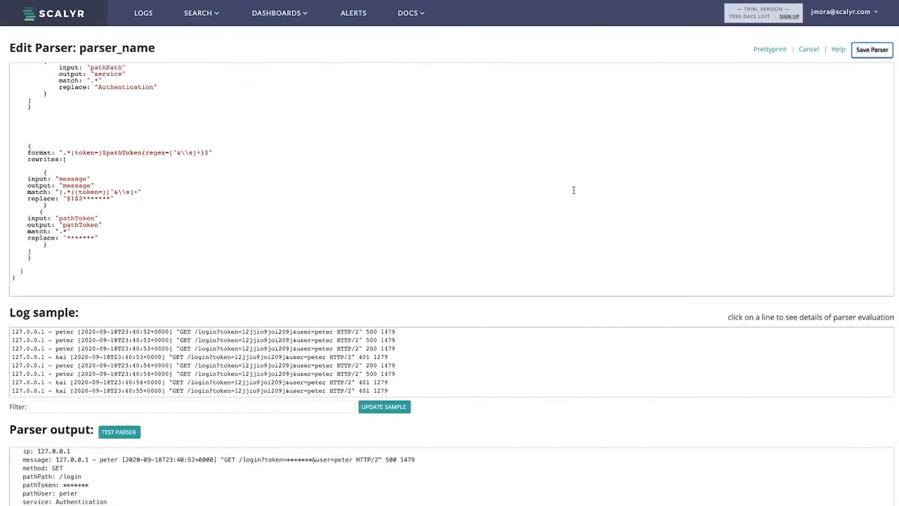